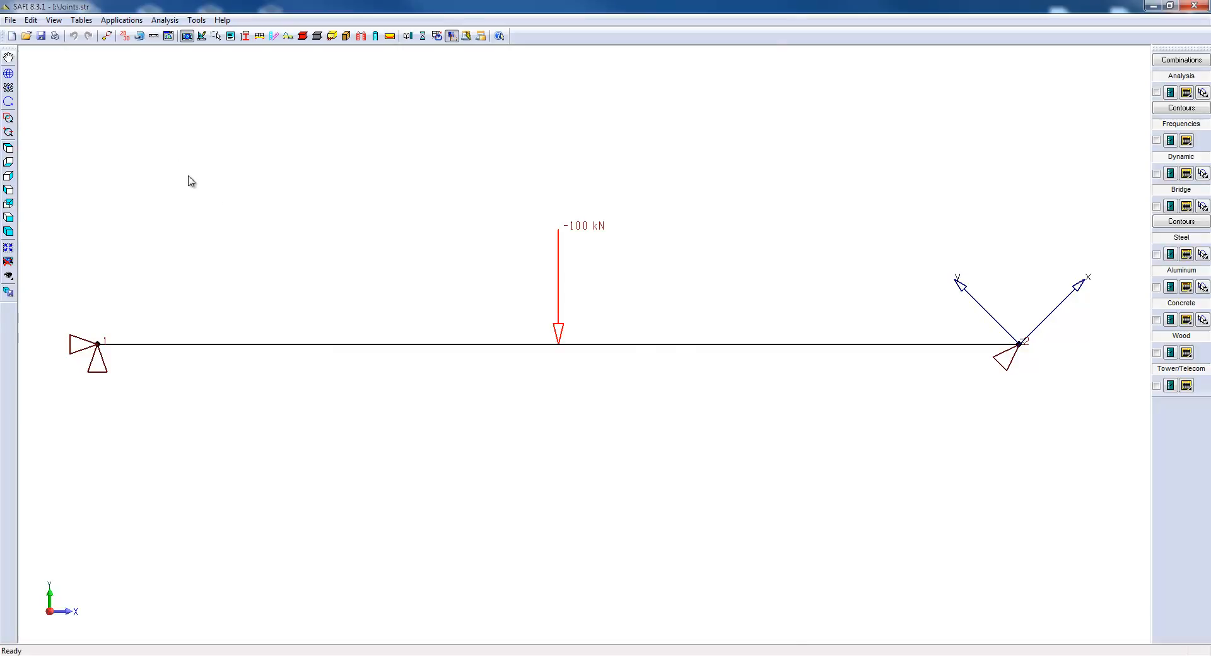
Show the Edition toolbar in addition to the toolbars already displayed.
left_click(57, 23)
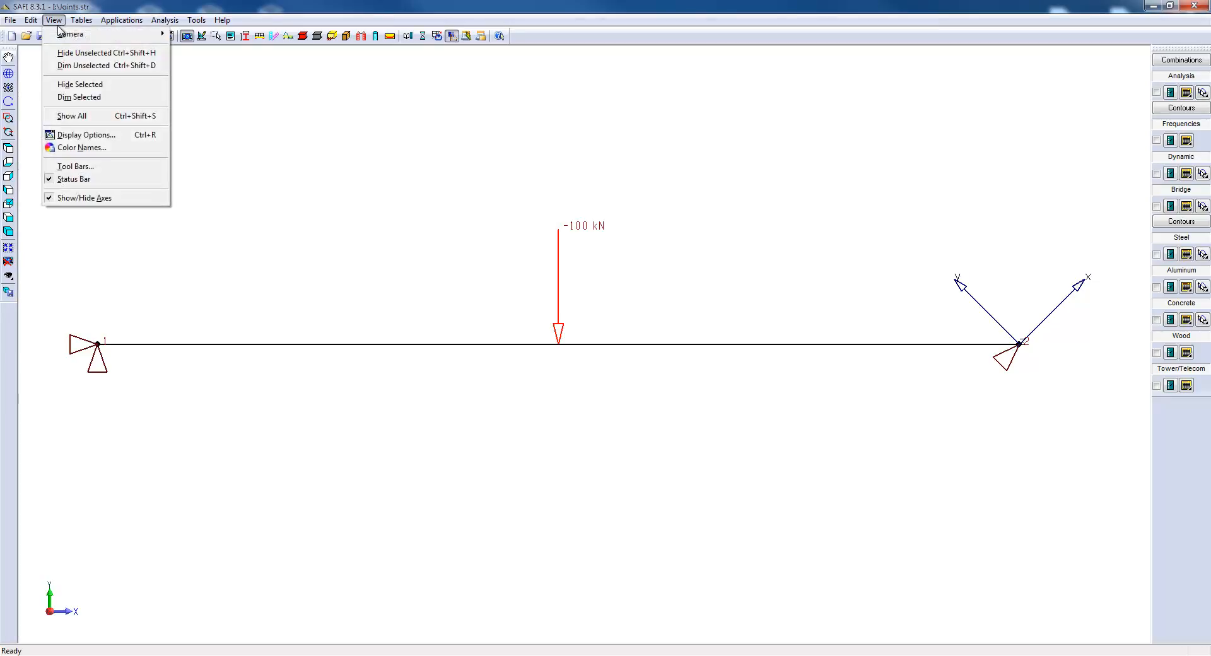
left_click(82, 167)
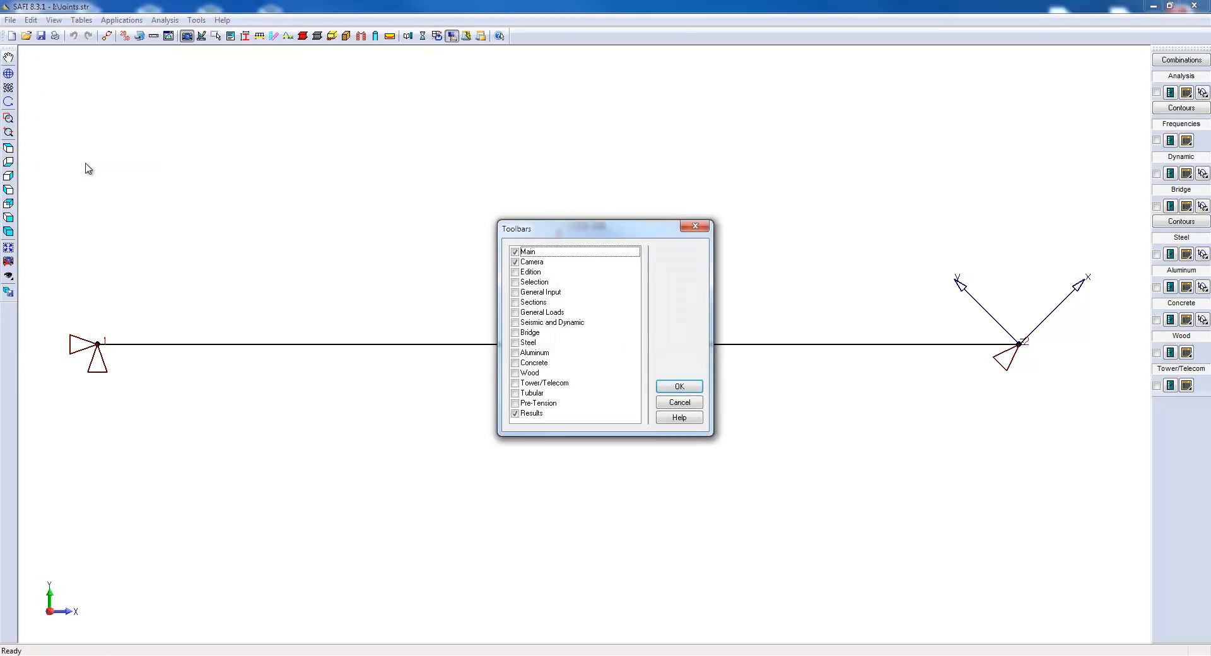
left_click(515, 273)
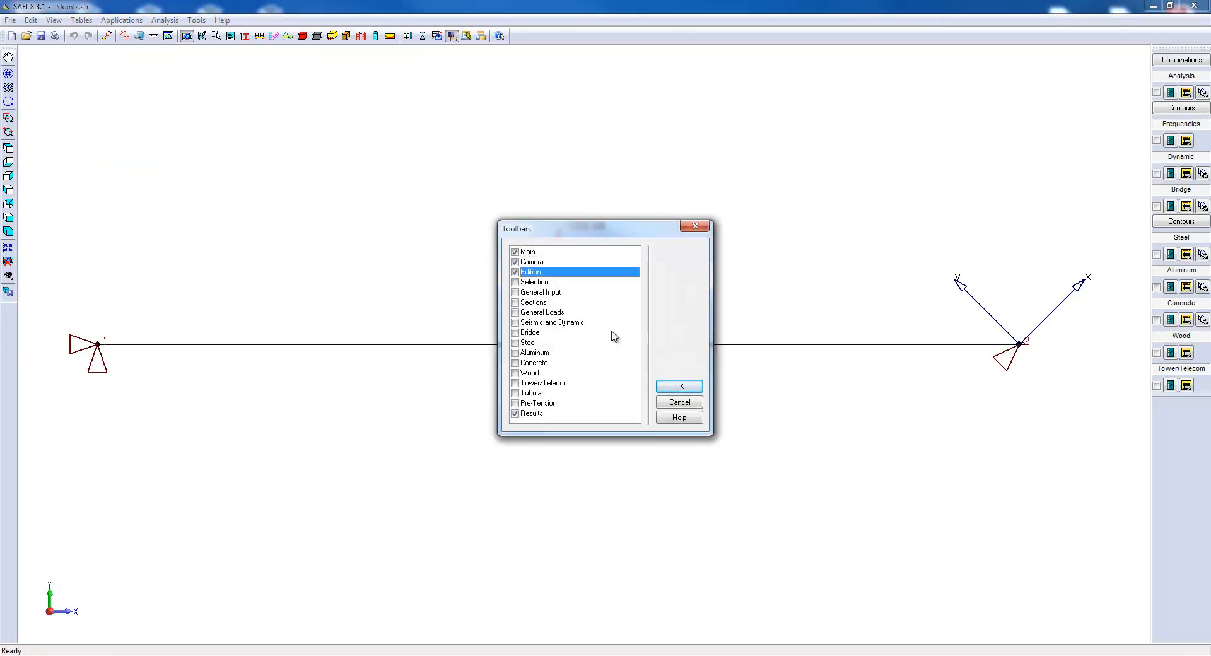
left_click(672, 386)
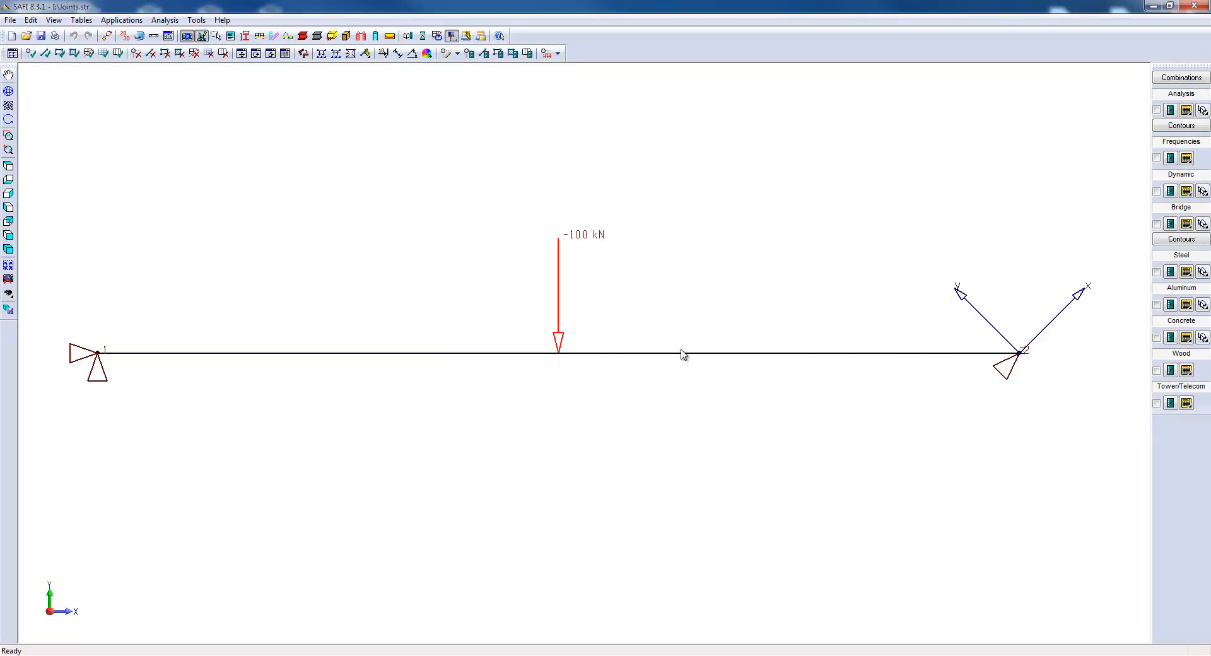
Examine joint 1's attributes, covering its coordinates, support conditions, spring specifications and imposed displacements.
double_click(98, 354)
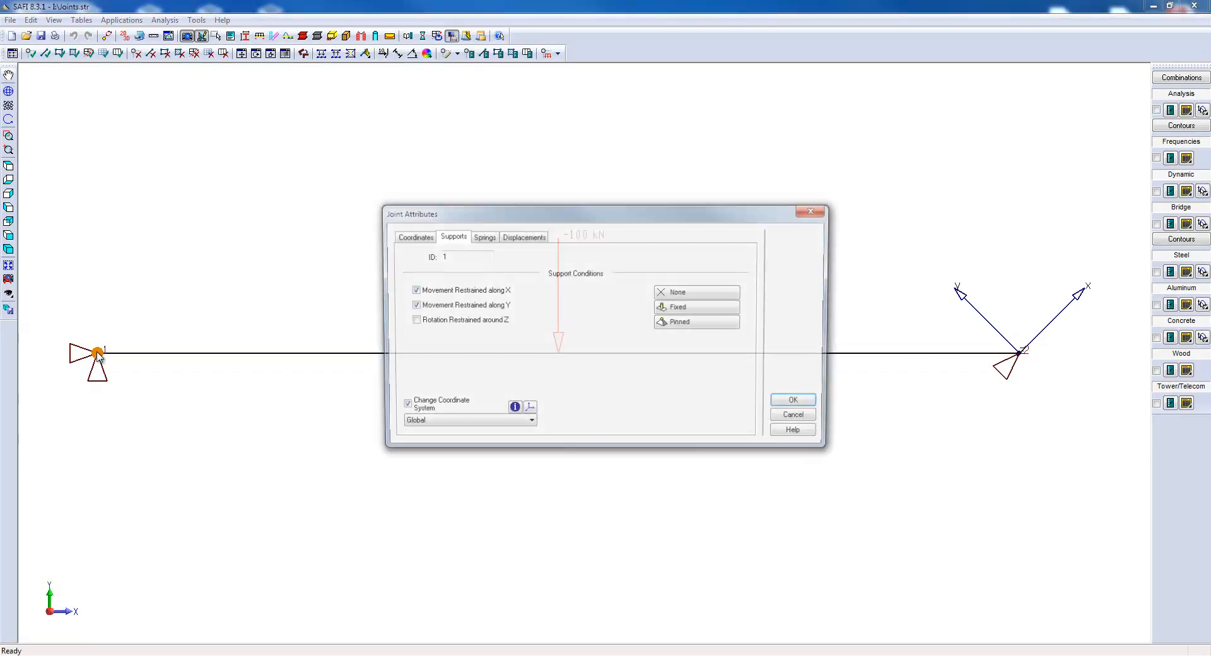
left_click(482, 236)
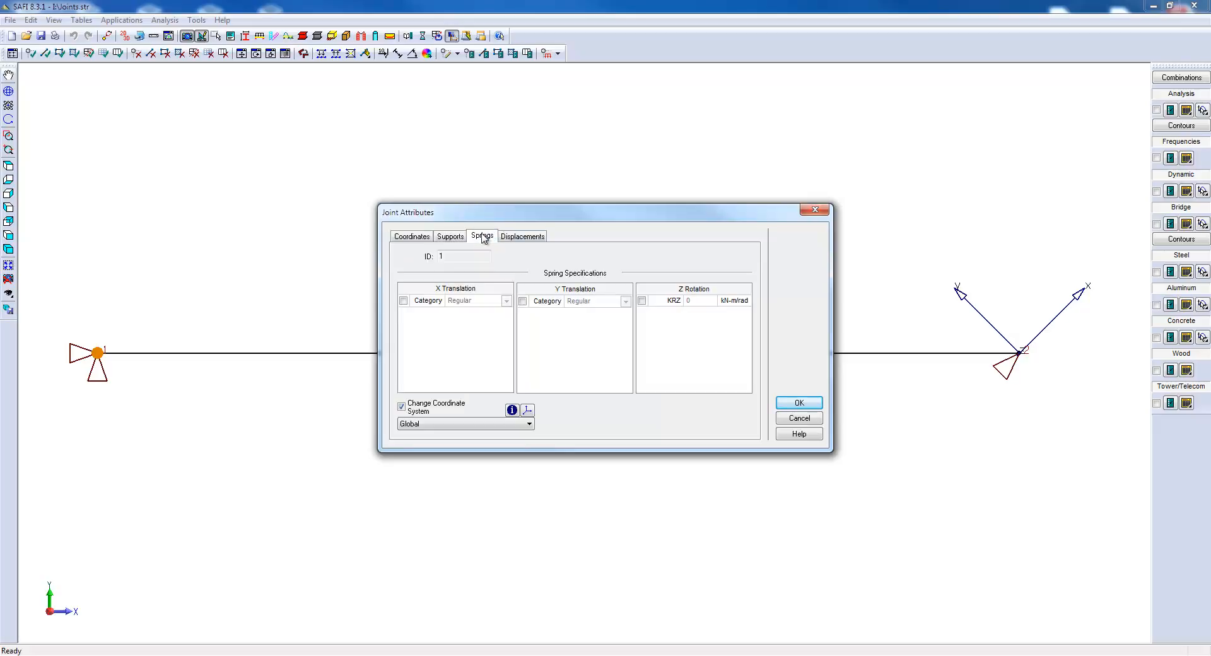
left_click(520, 236)
left_click(800, 401)
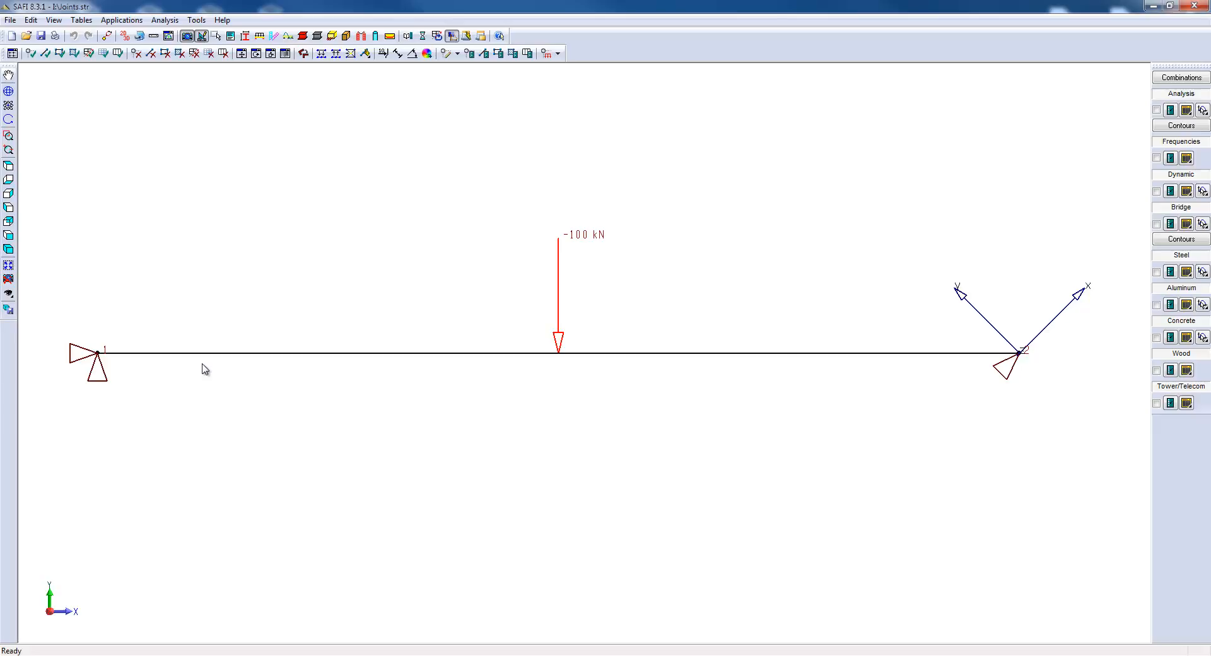
double_click(99, 354)
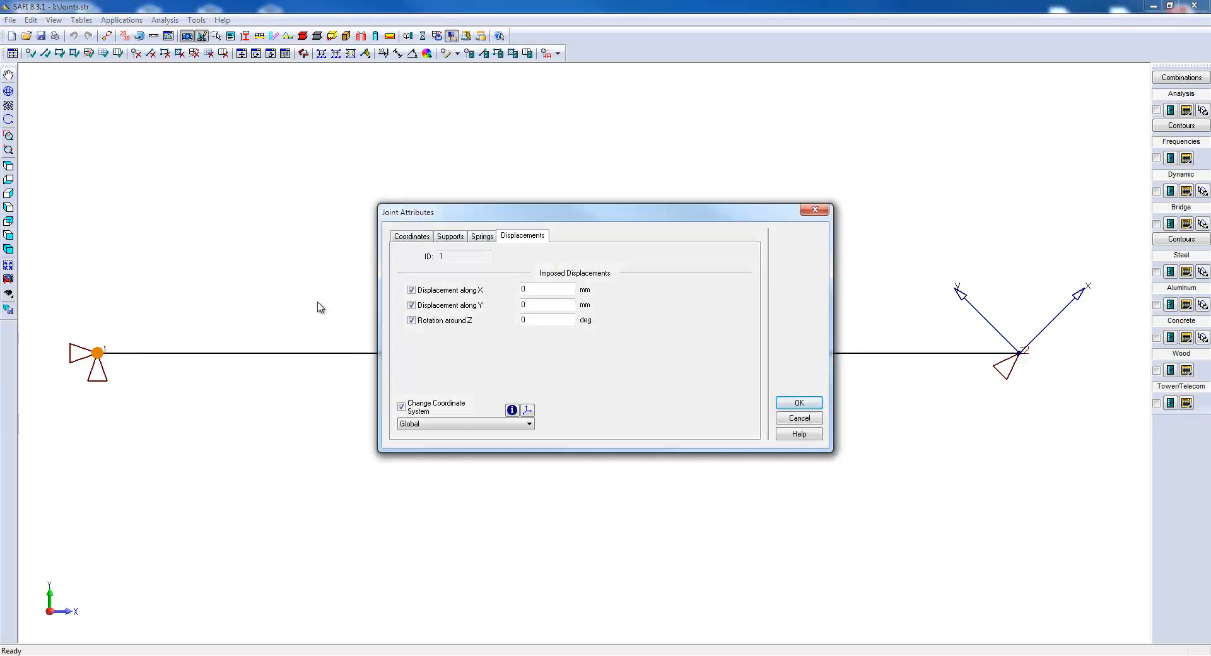
left_click(442, 241)
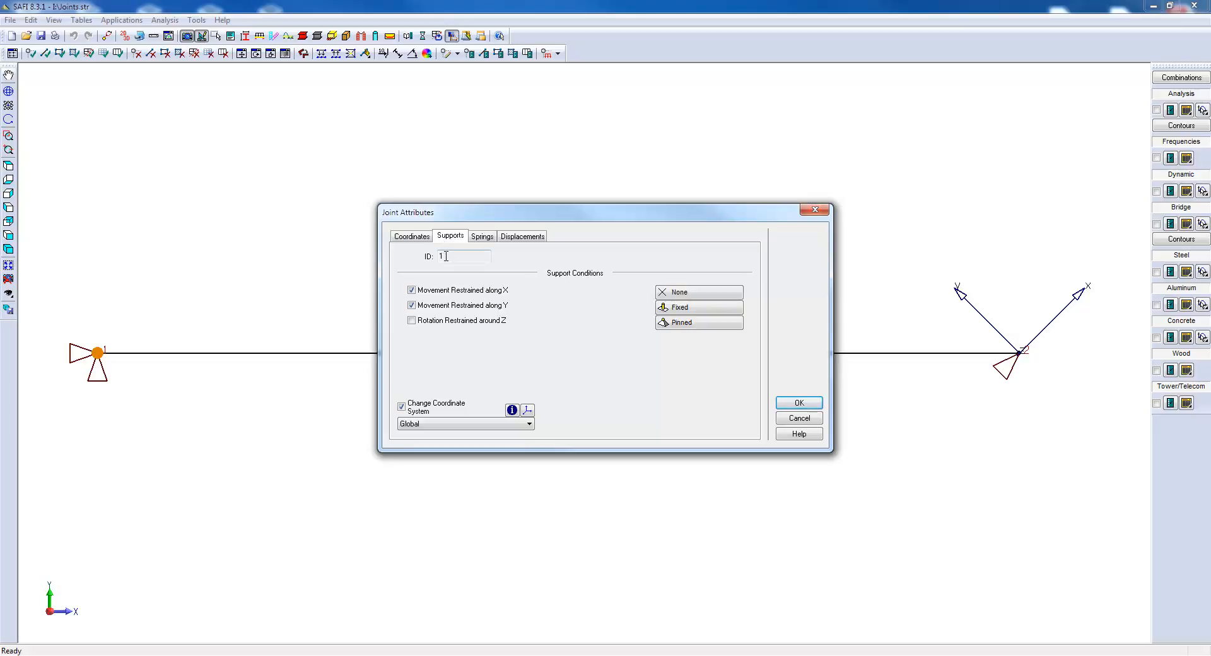
left_click(426, 242)
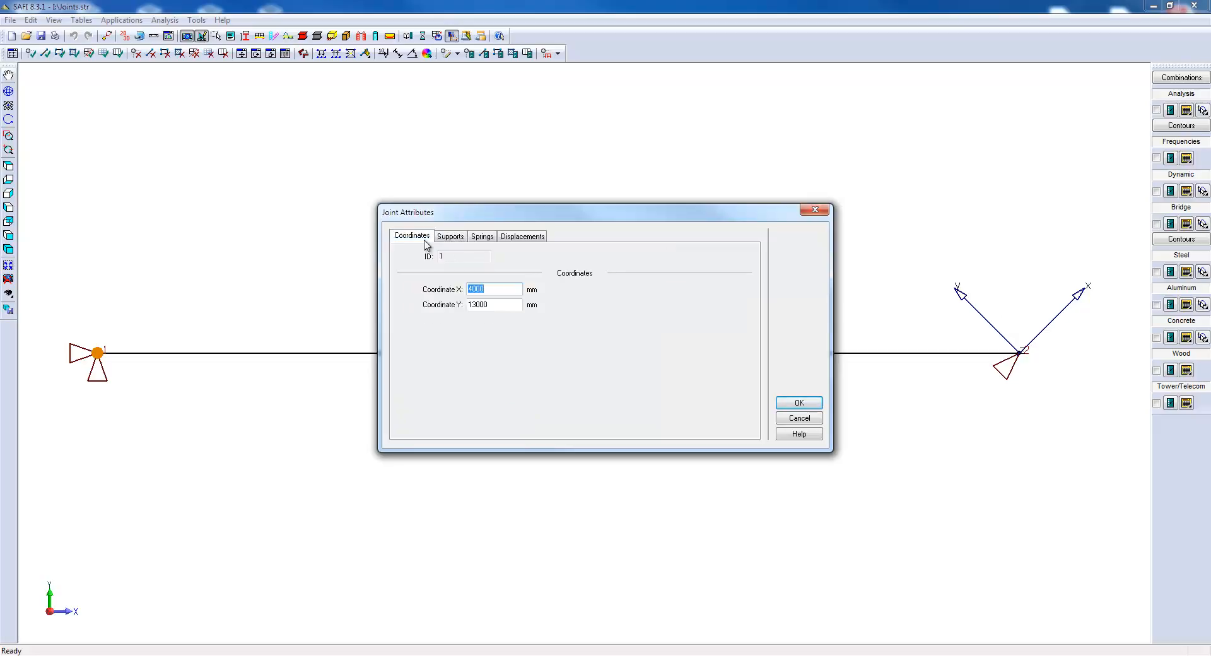
left_click(449, 241)
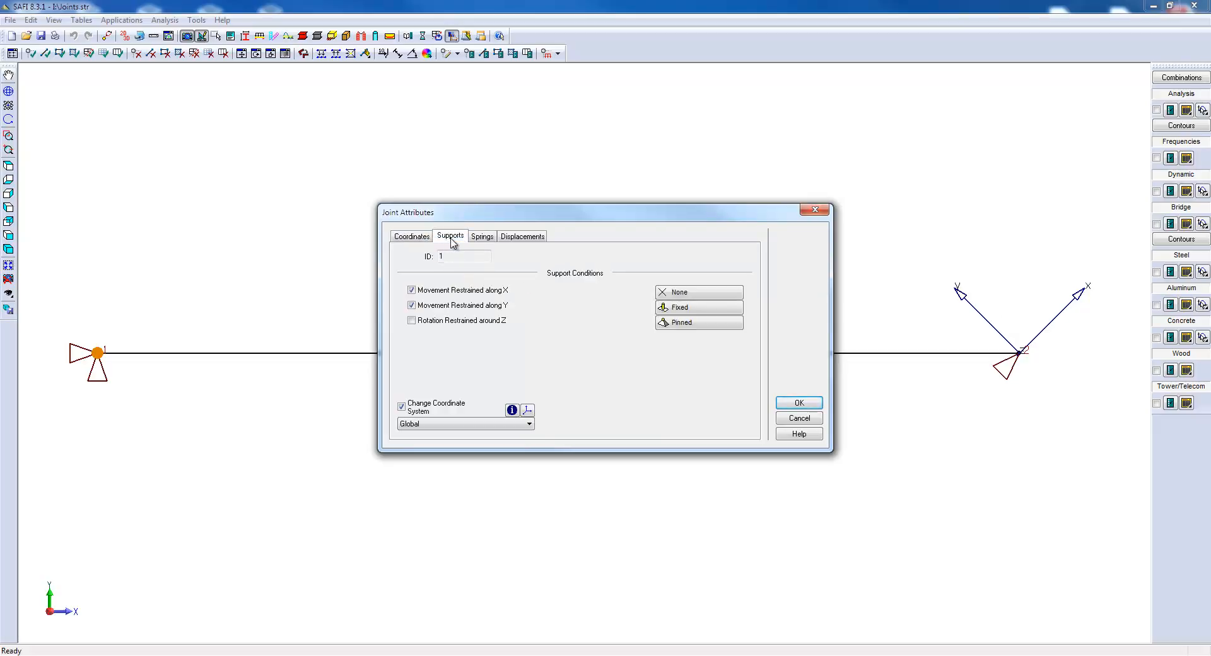
left_click(481, 239)
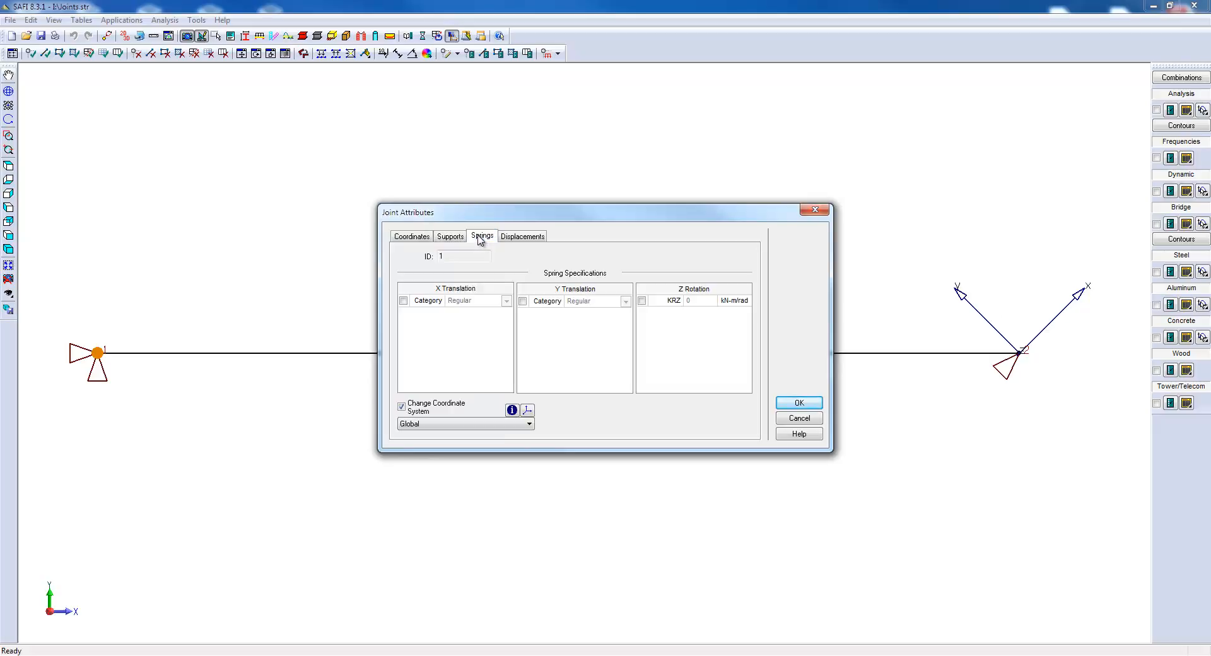
left_click(526, 240)
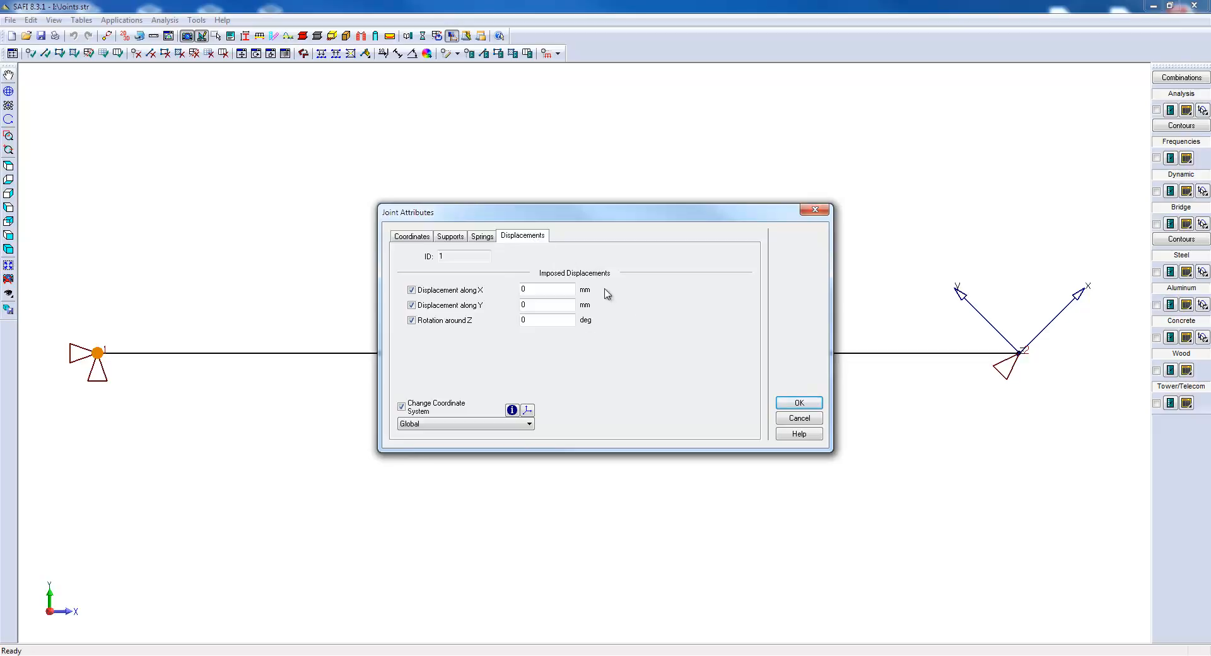
left_click(799, 403)
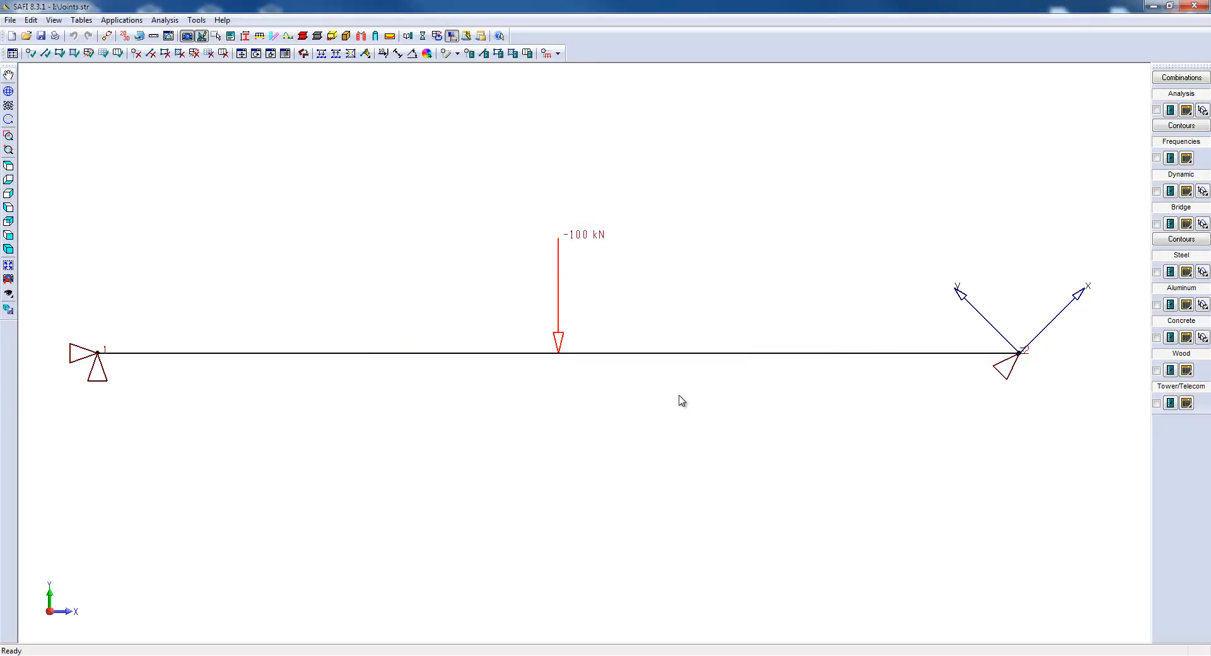
Select the whole beam with both joints and inspect the joints' combined support conditions.
left_click_drag(48, 251, 1050, 418)
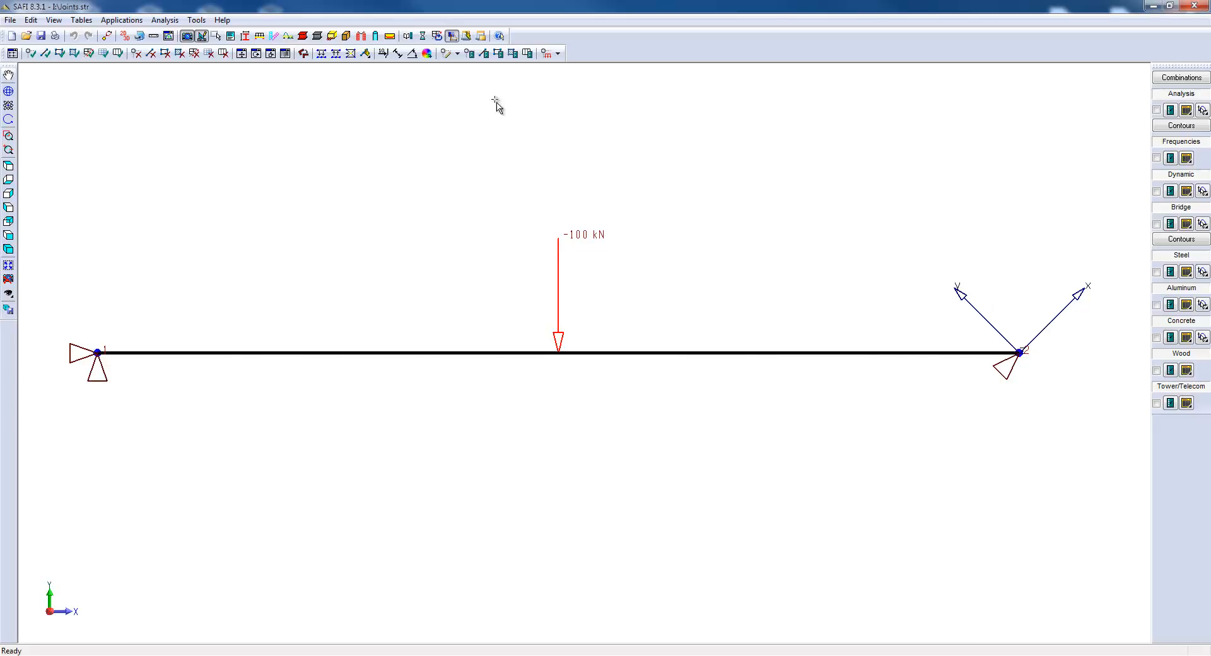
left_click(470, 54)
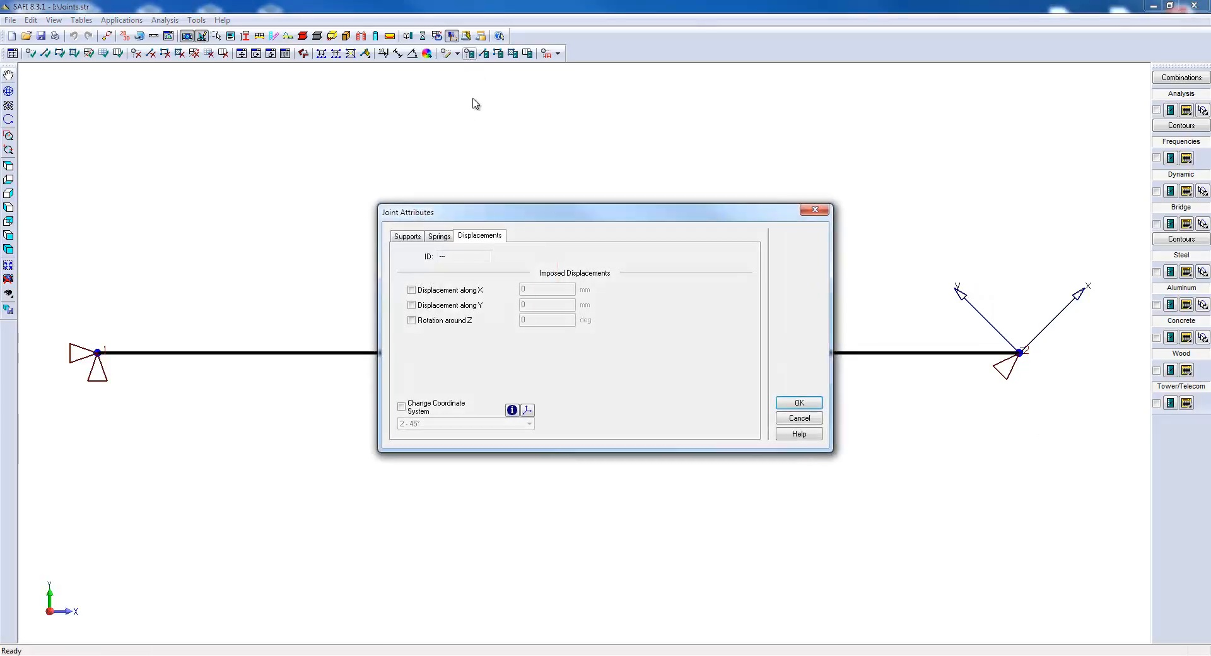
left_click(409, 237)
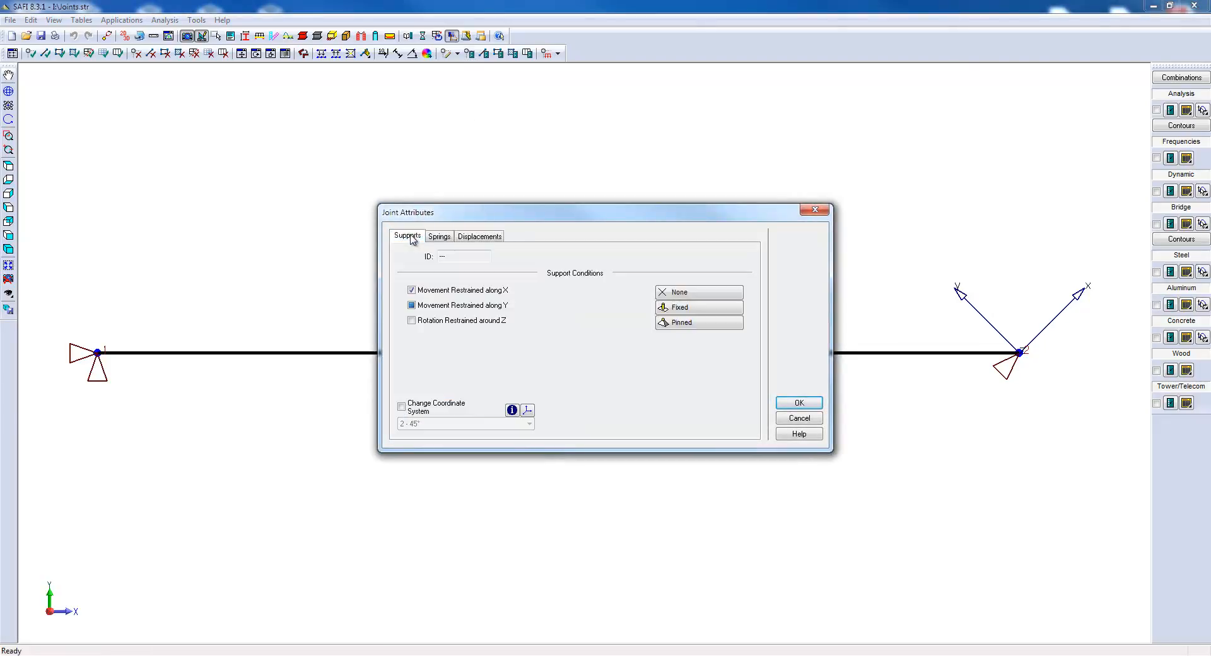
key("Return")
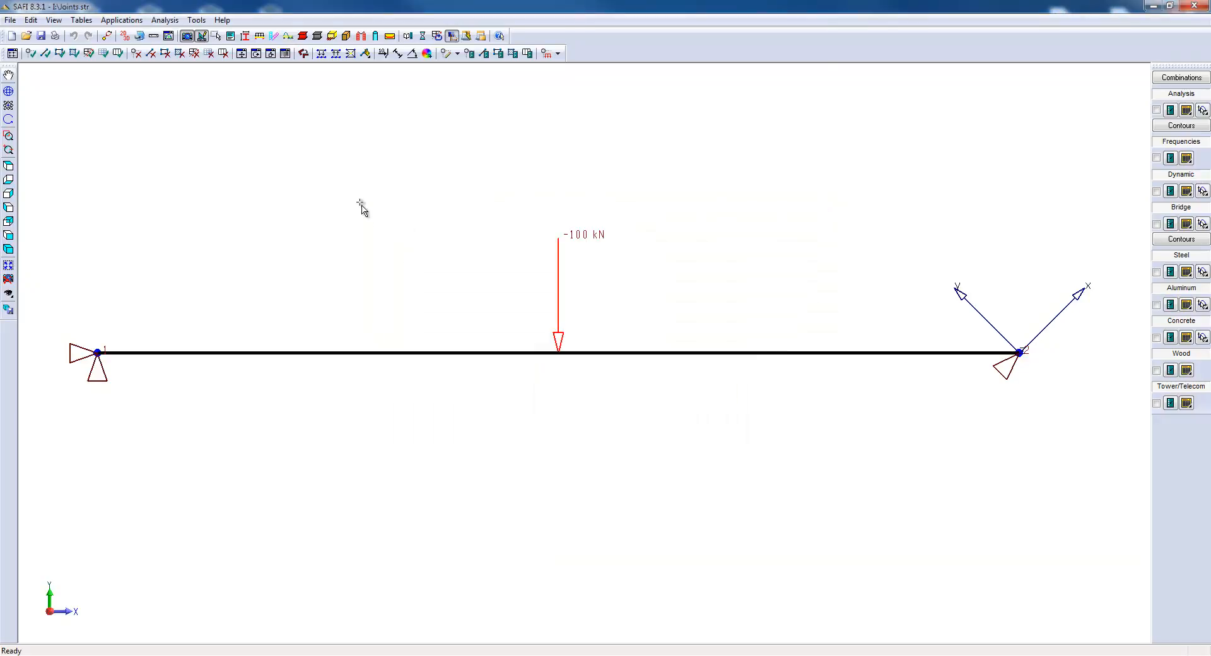
Show the General Input toolbar.
left_click(53, 19)
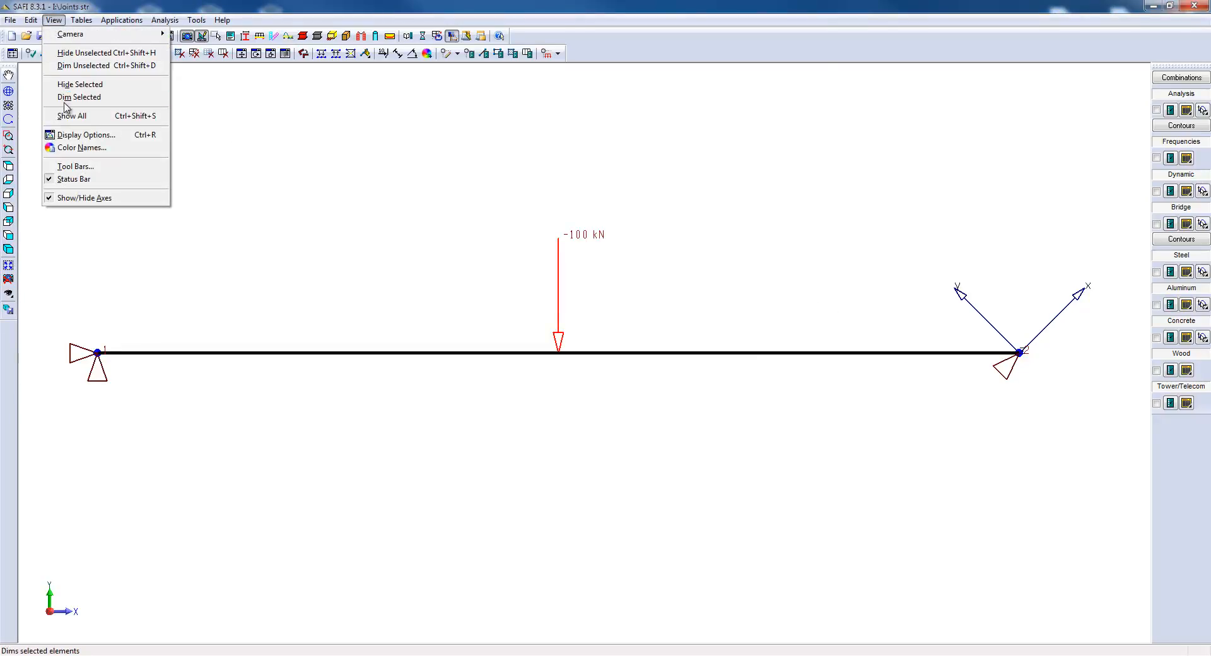
left_click(73, 167)
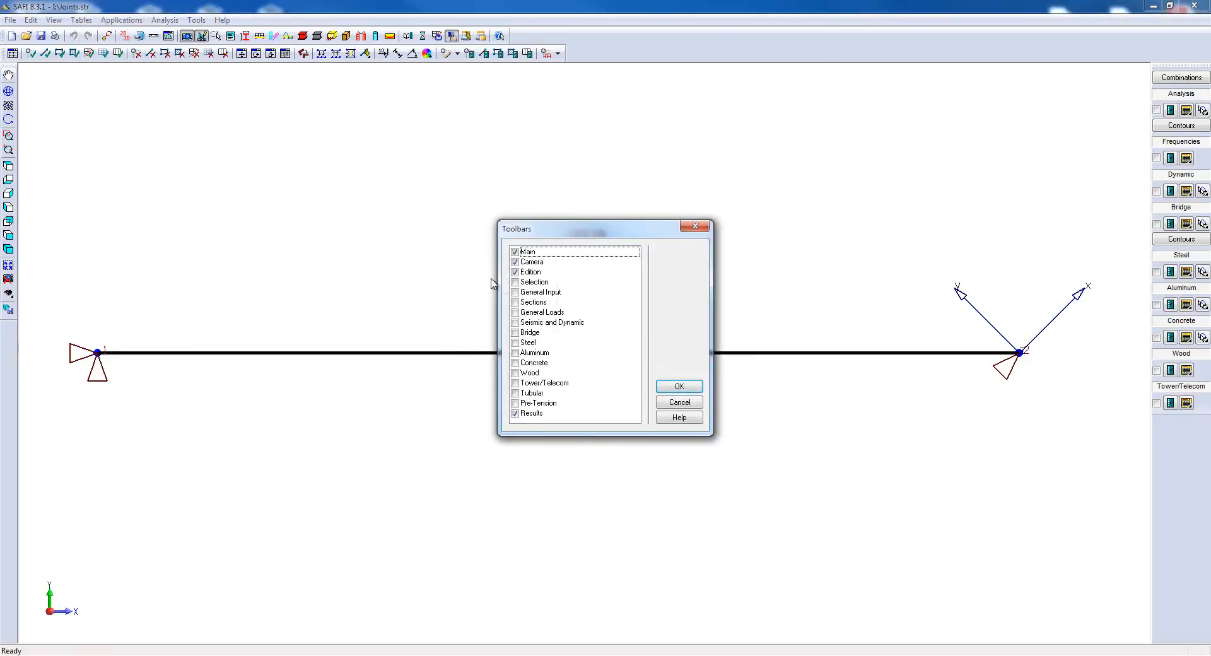
left_click(515, 291)
left_click(665, 384)
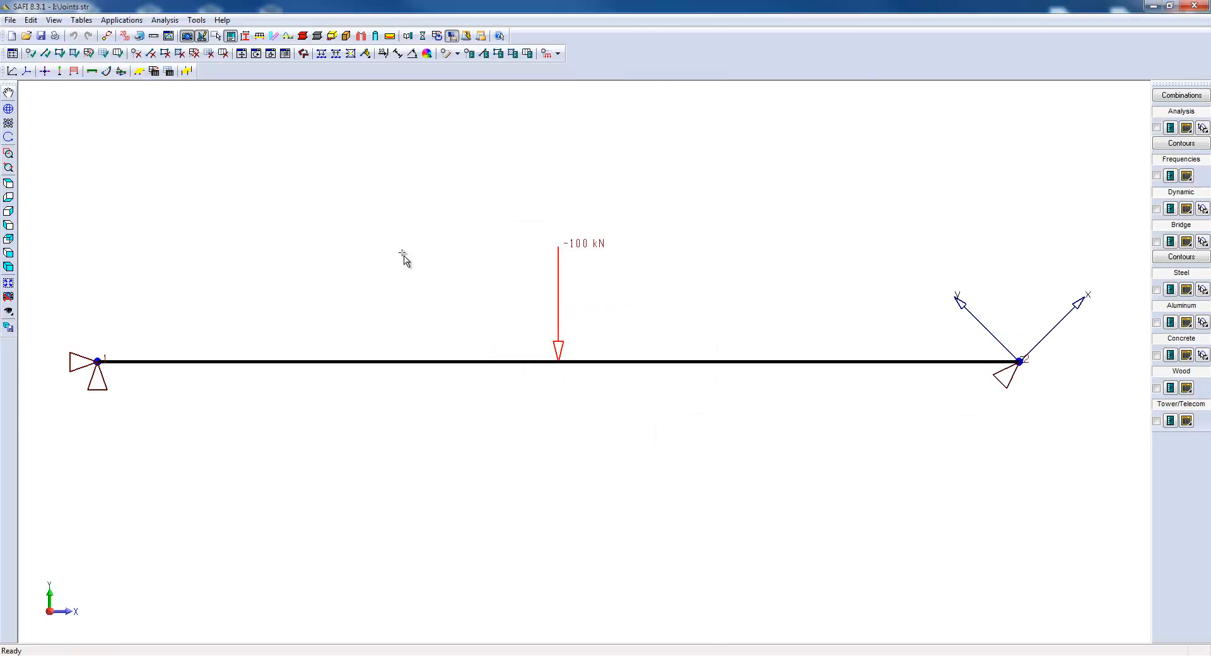
Review the joint coordinates and supports in the Joints table, close it and clear the selection.
left_click(59, 71)
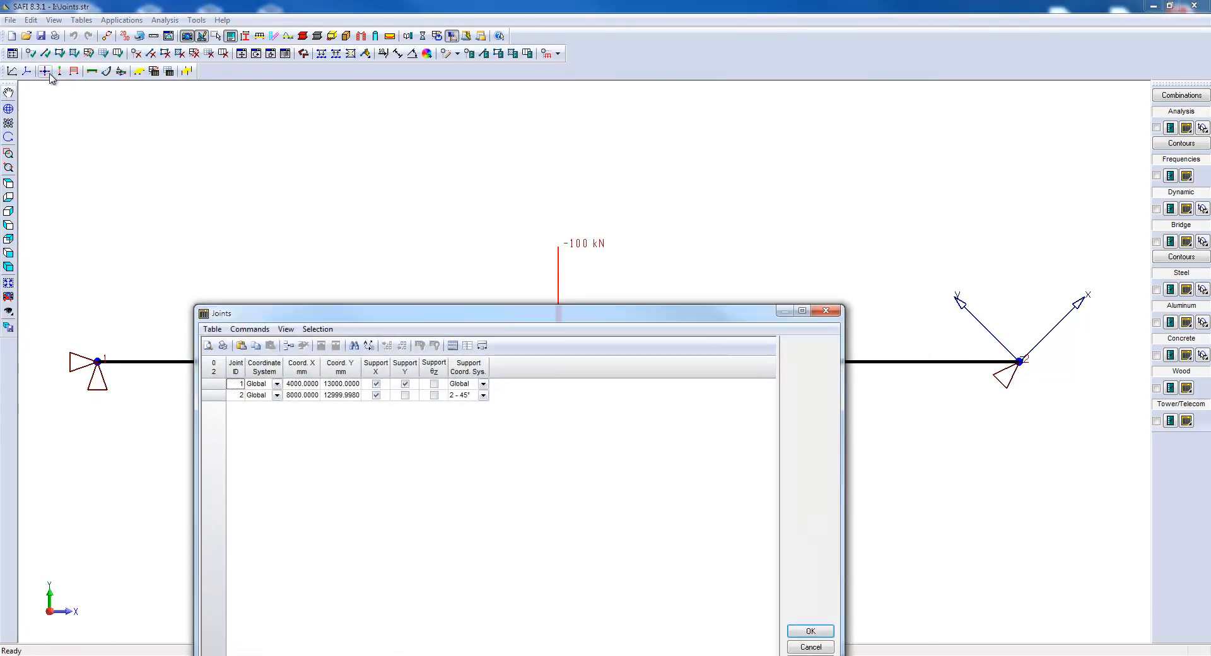
left_click(799, 631)
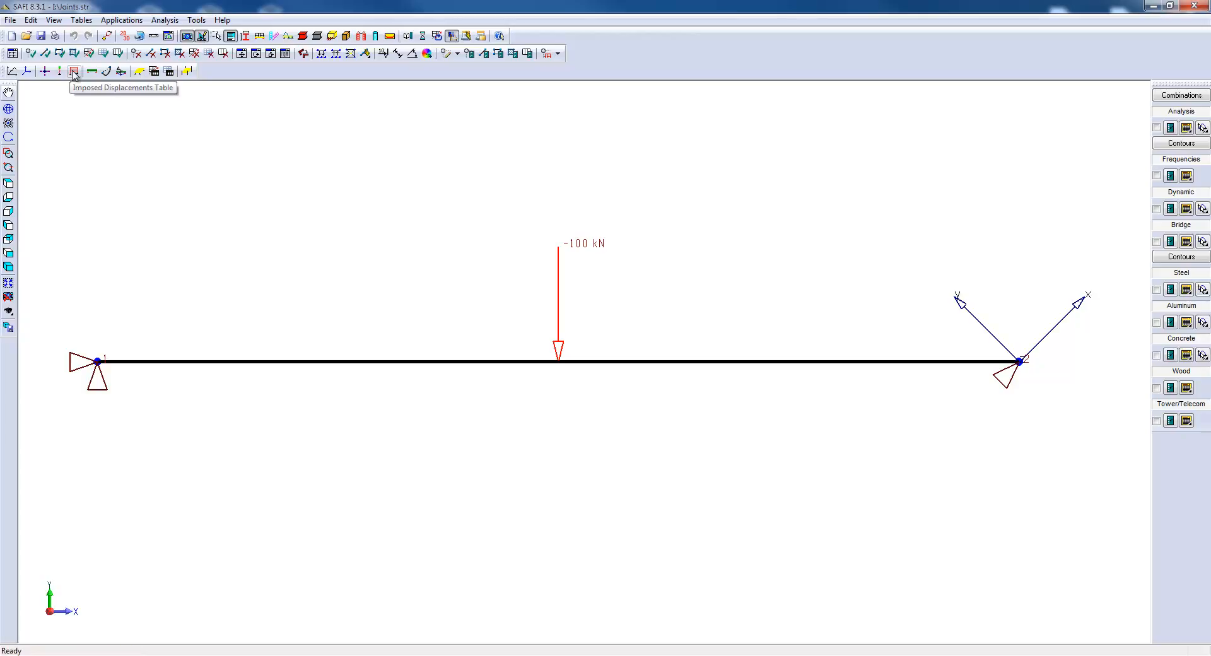
left_click(165, 248)
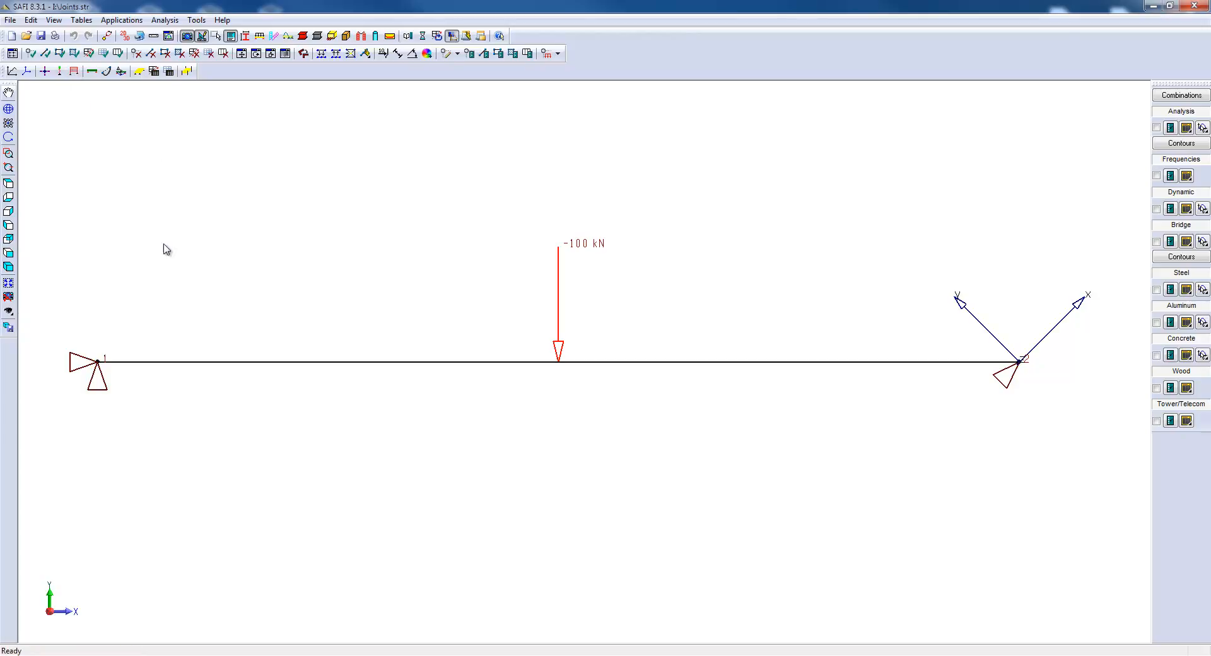
Set joint 1's support condition to Pinned in the Global coordinate system.
double_click(98, 361)
left_click(444, 290)
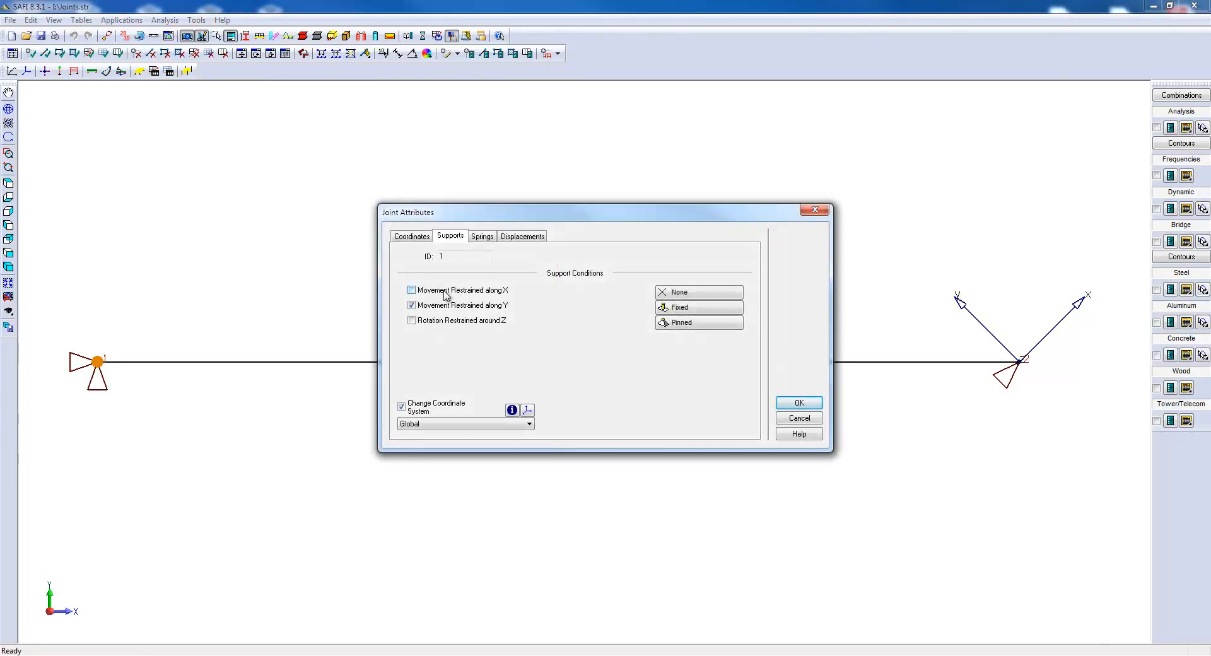
left_click(691, 295)
left_click(693, 326)
left_click(694, 313)
left_click(694, 323)
left_click(529, 424)
left_click(525, 435)
key("Return")
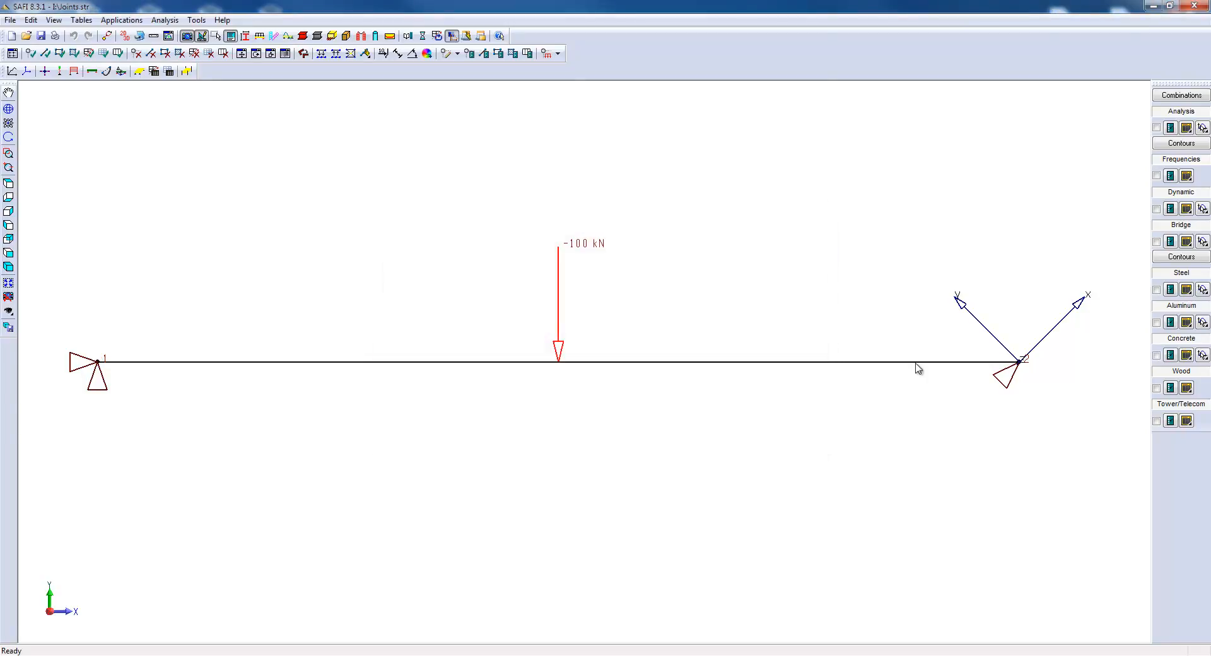
Check the inclined coordinate system's definition in joint 2's attributes and use 2 - 45° for its support.
double_click(1020, 362)
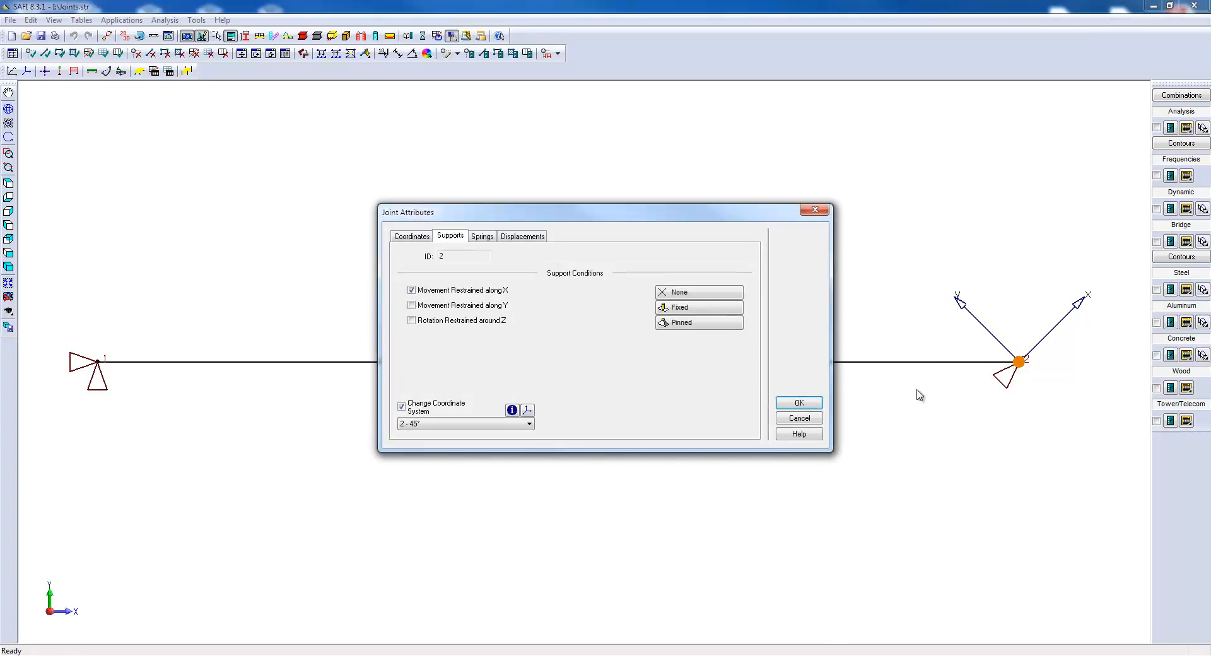
left_click(527, 410)
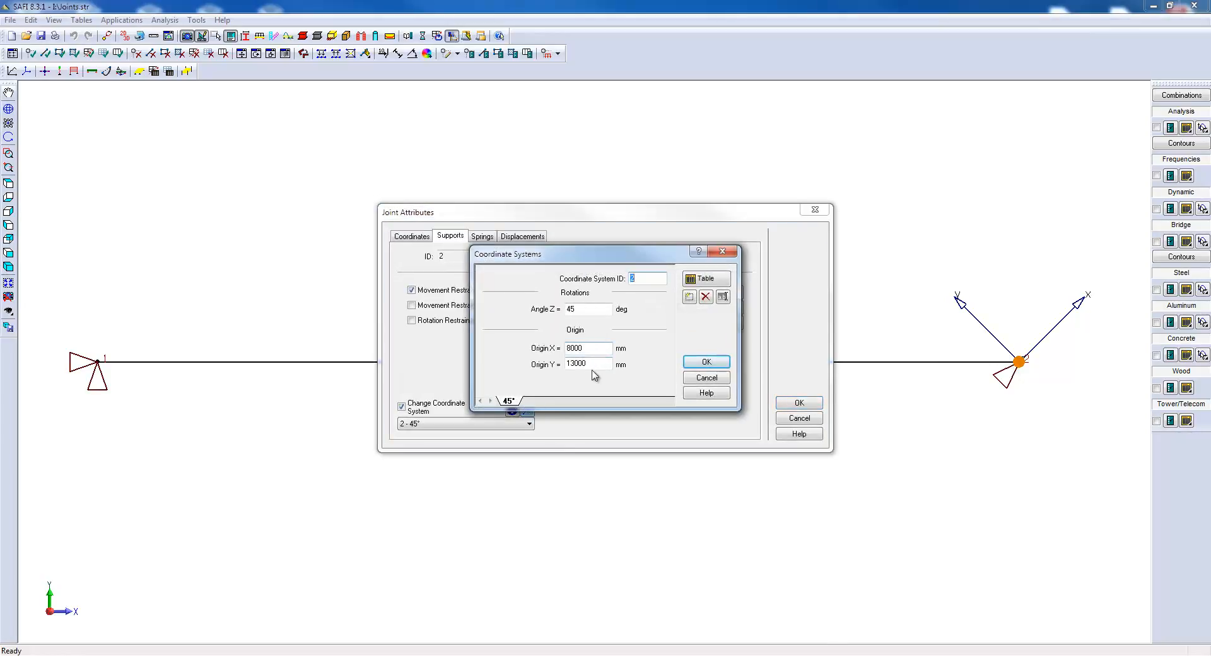
double_click(595, 310)
key("Return")
left_click(529, 423)
left_click(523, 446)
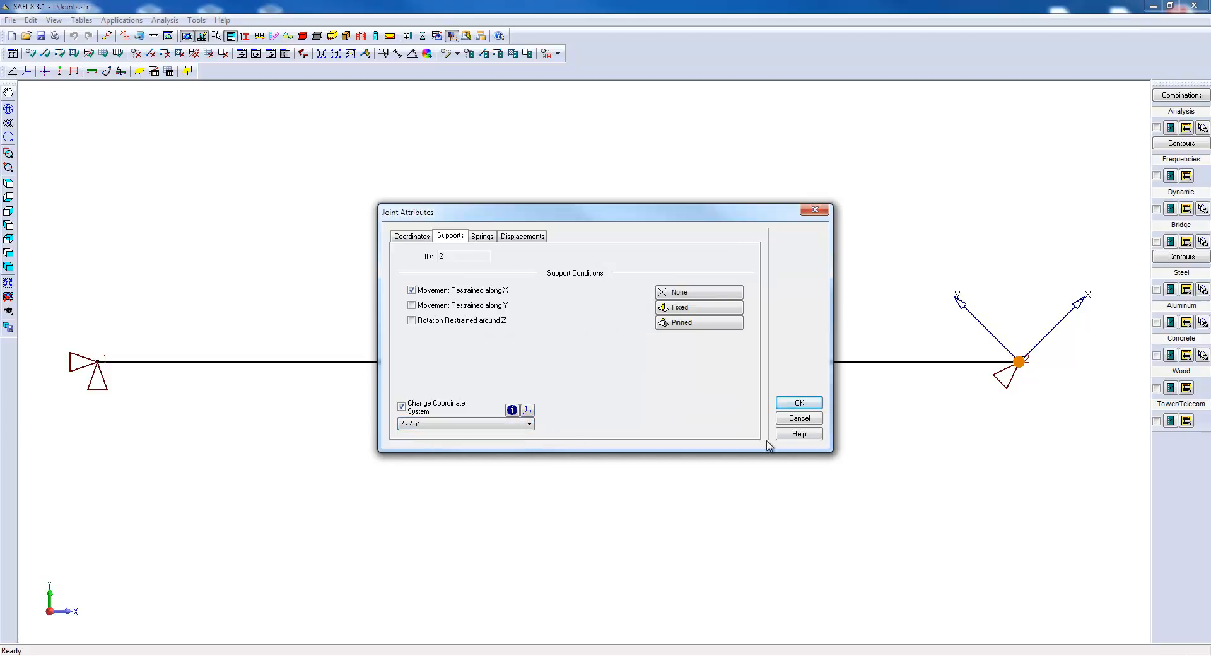
Enable an X translation spring on joint 2 with the Regular category.
left_click(482, 237)
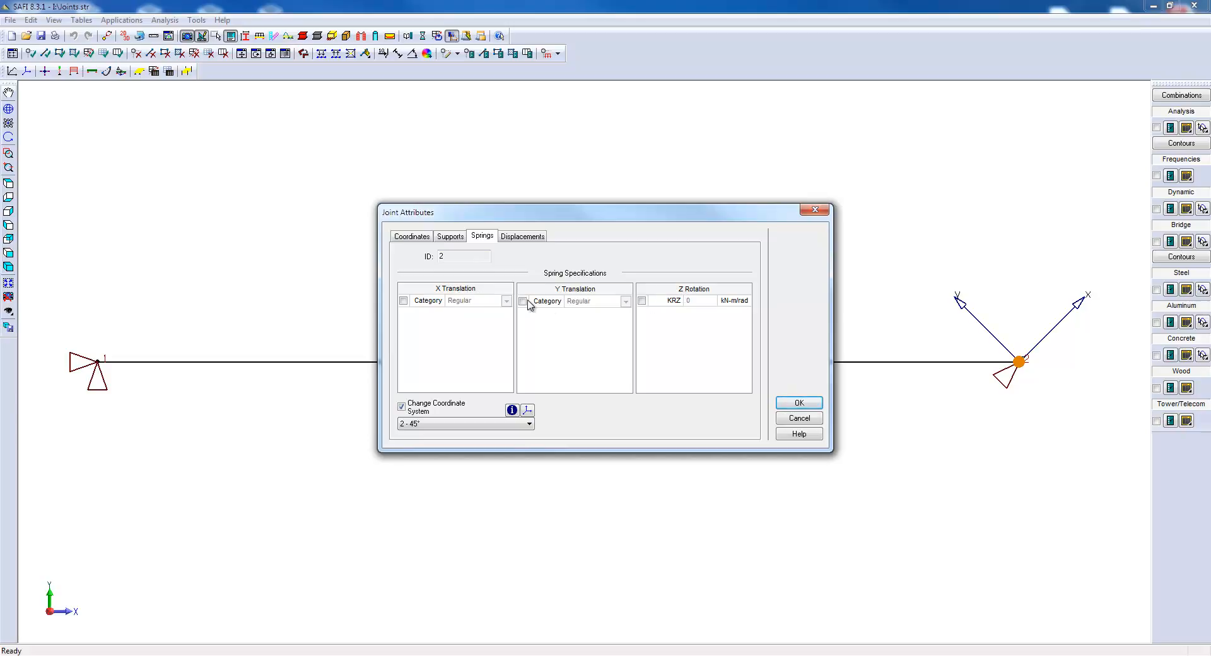
left_click(403, 300)
left_click(502, 301)
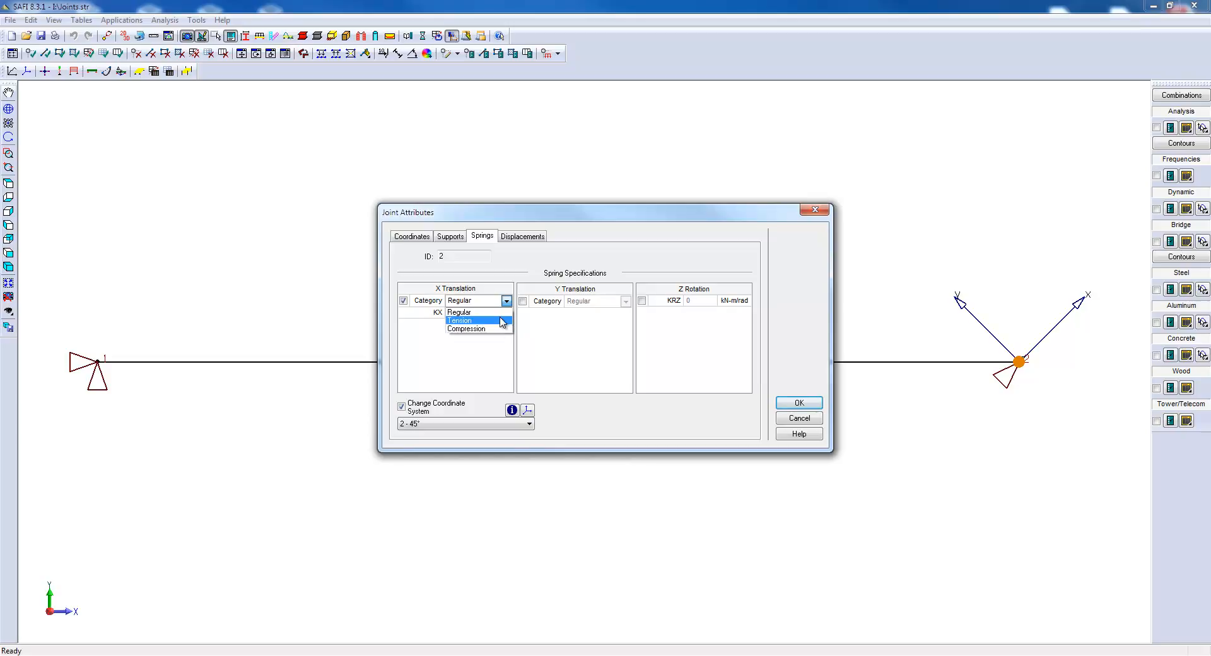
left_click(507, 311)
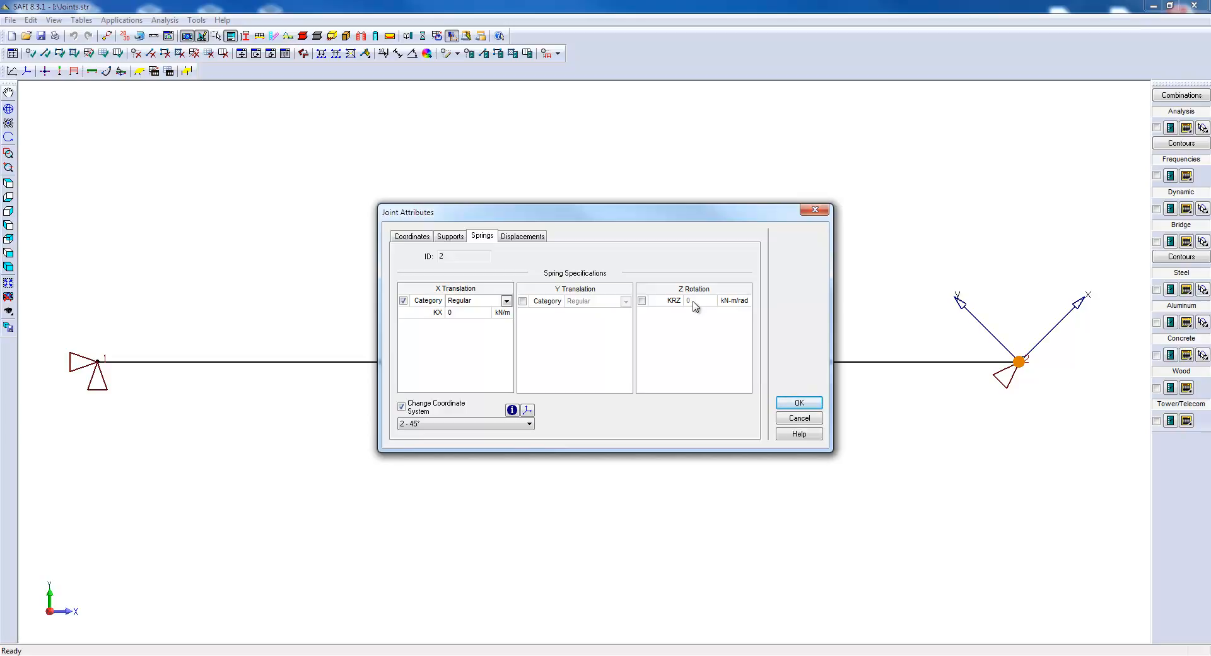
Review joint 2's coordinate system choice, imposed displacements, supports and springs, and accept its attributes.
left_click(530, 427)
left_click(530, 426)
left_click(533, 238)
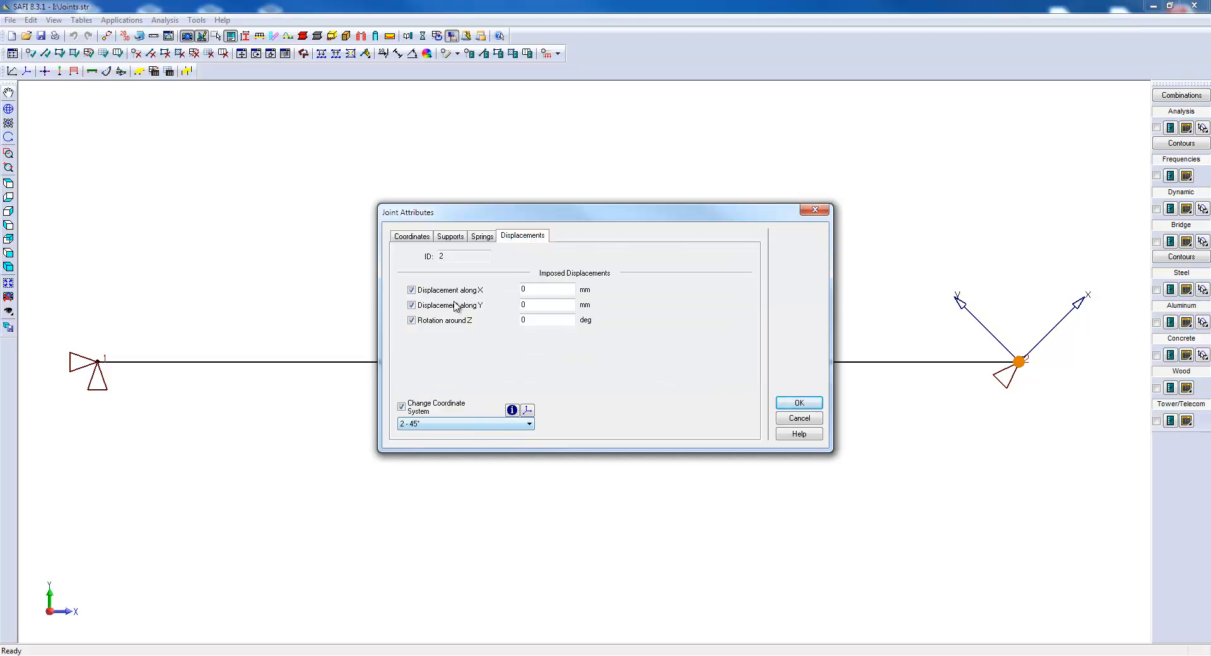
left_click(451, 236)
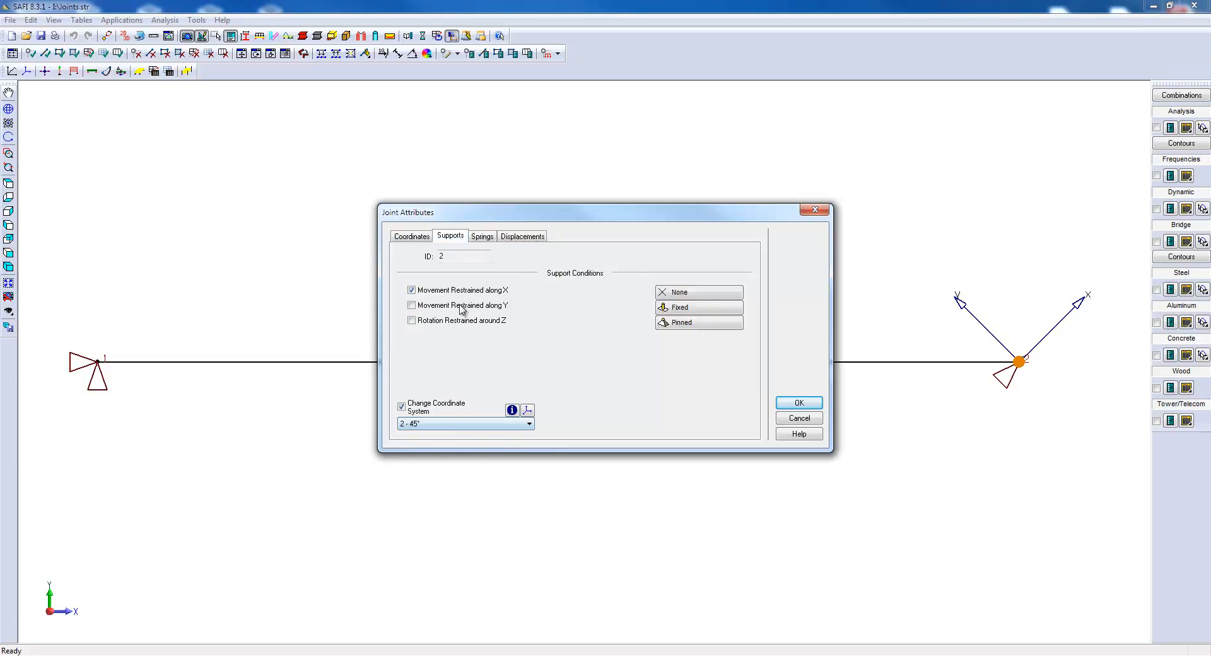
left_click(482, 238)
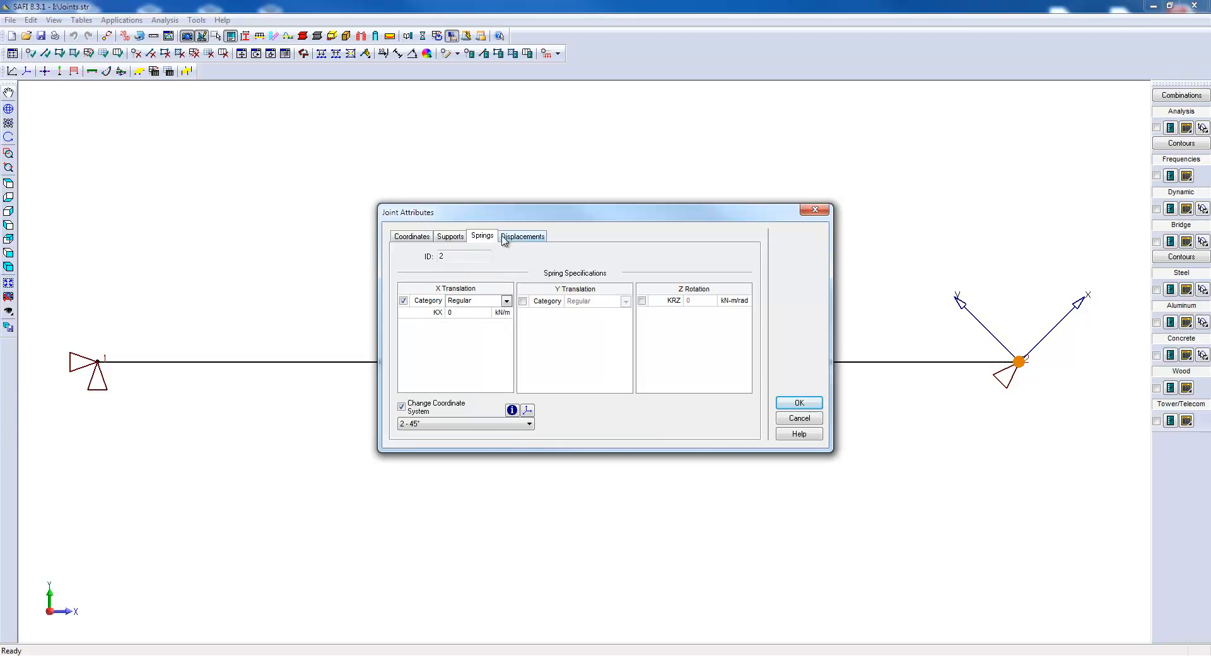
left_click(504, 238)
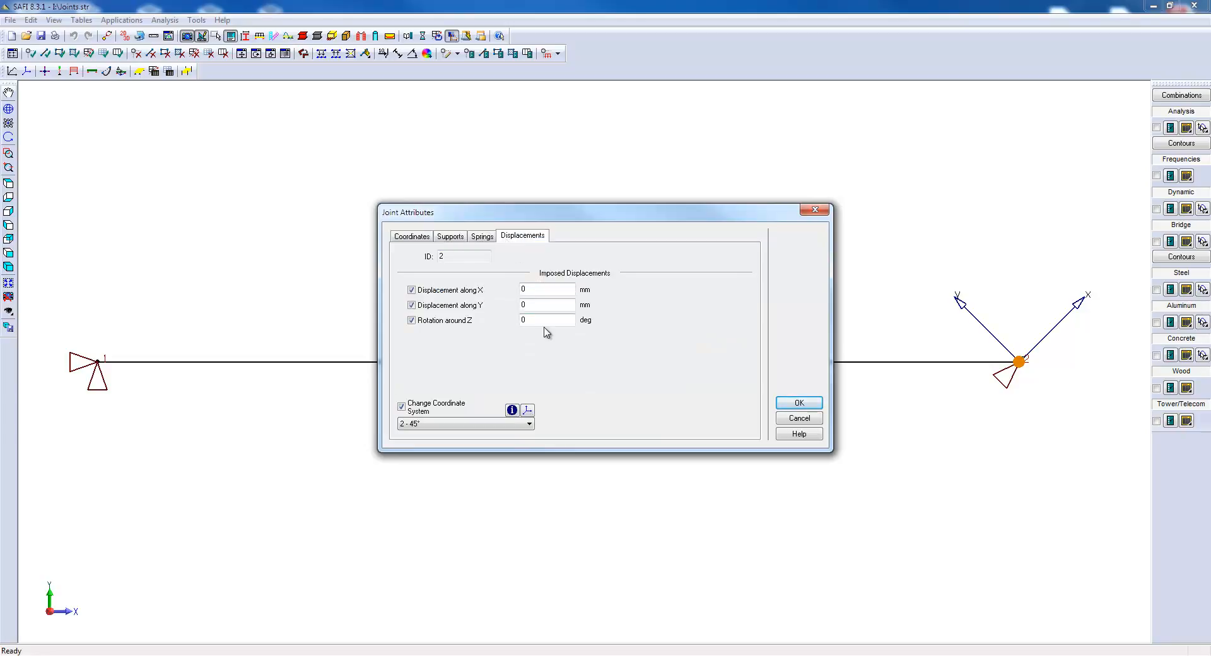
left_click(798, 403)
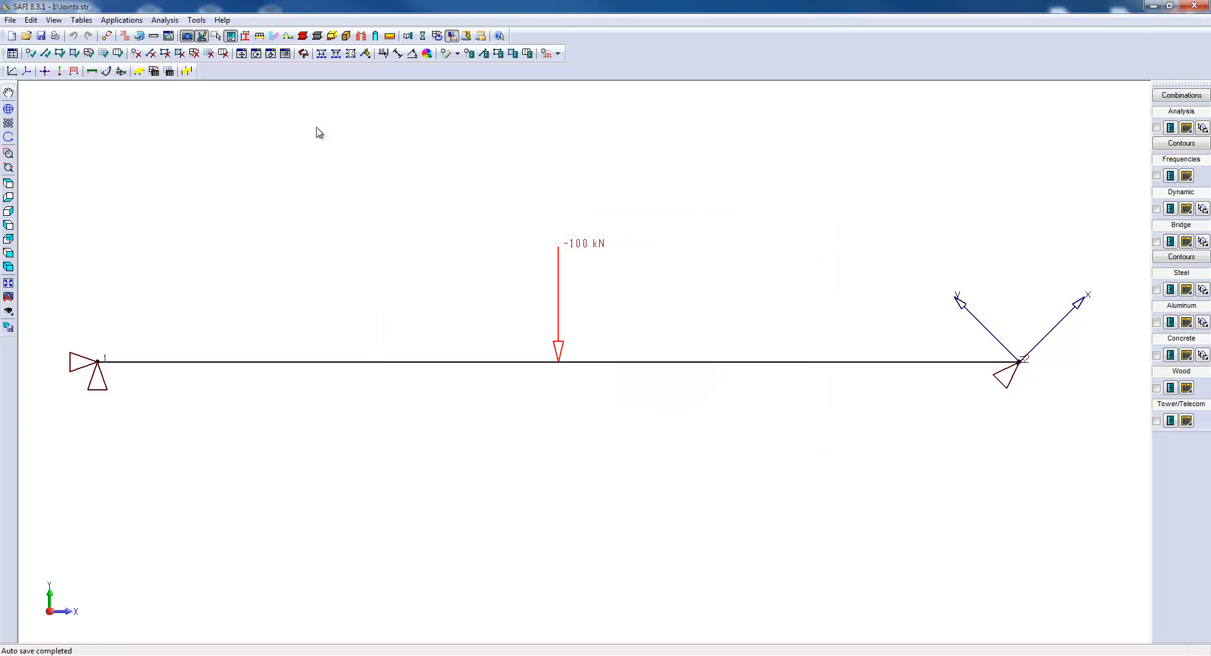
Switch the model's analysis mode to 3D in the general options.
left_click(197, 21)
left_click(213, 36)
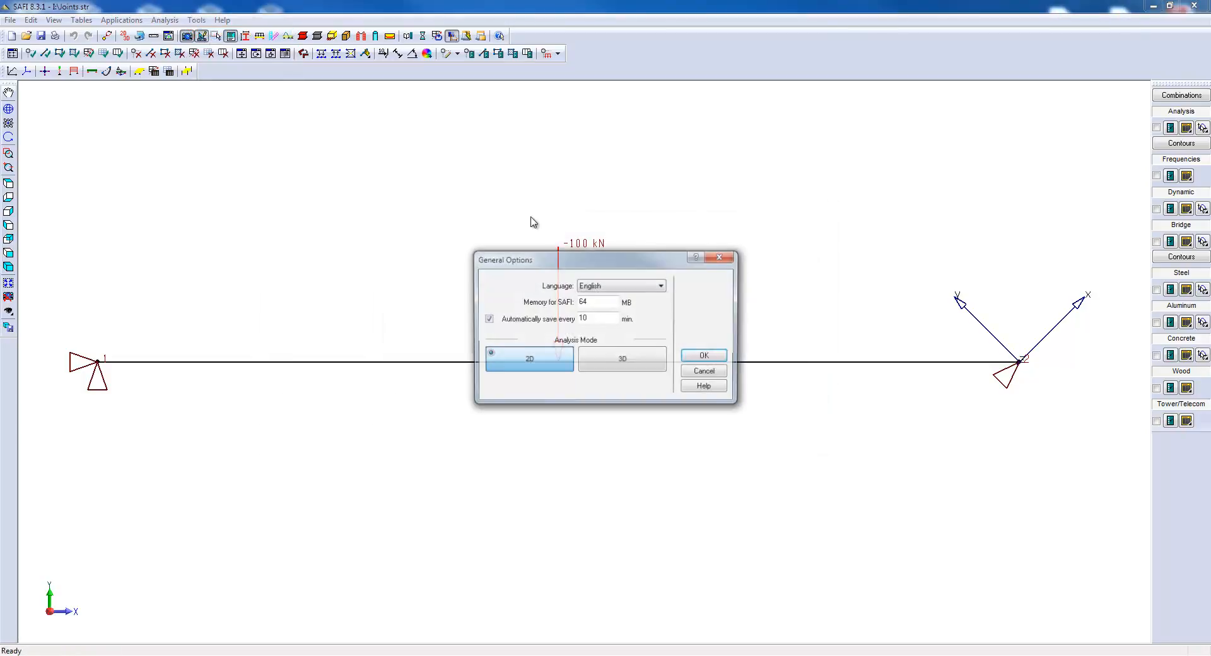
left_click(622, 357)
left_click(700, 354)
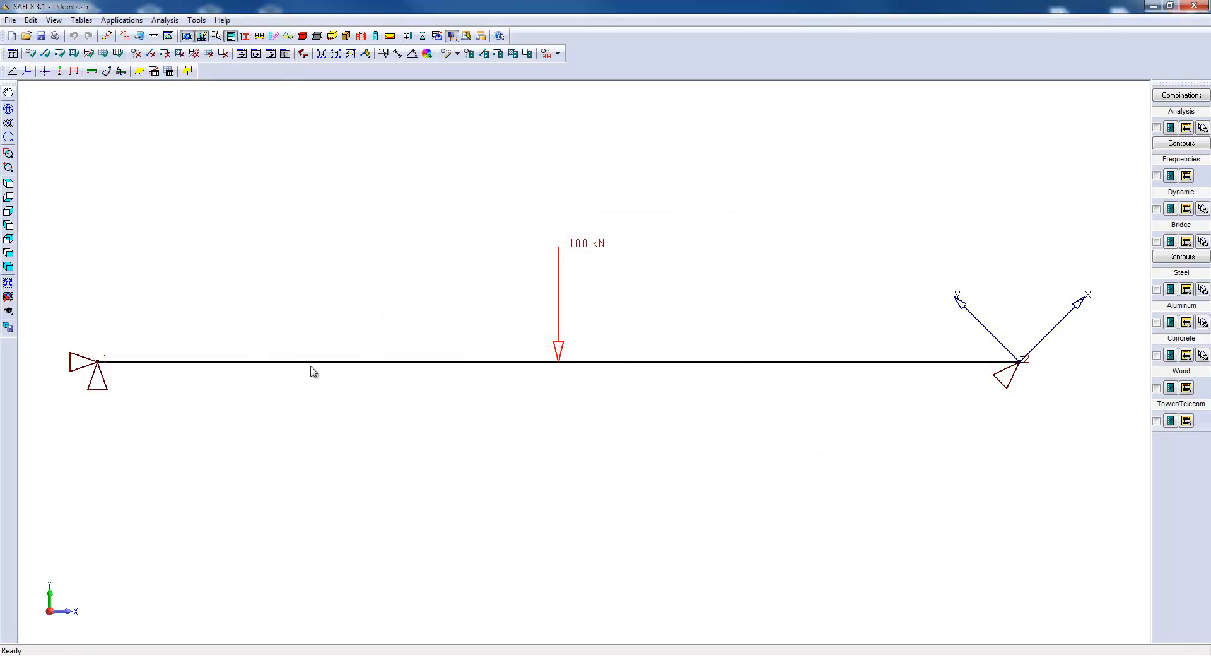
Review joint 1's imposed displacements, springs and support conditions in its attributes, and close them.
double_click(97, 362)
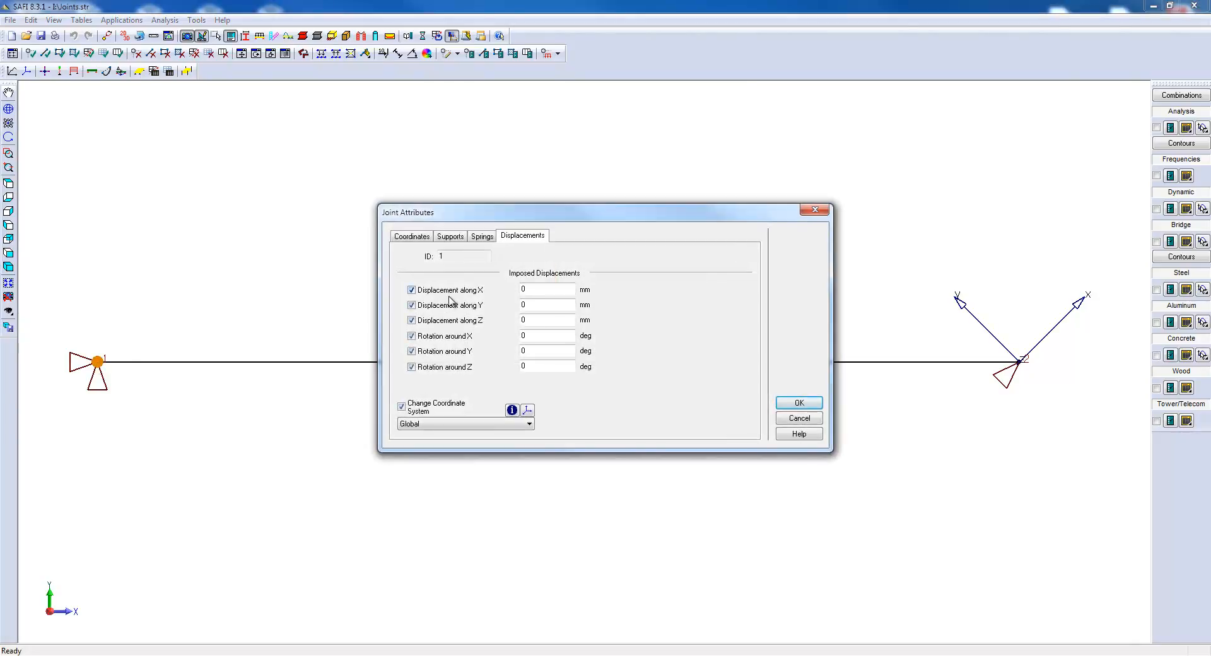
left_click(486, 237)
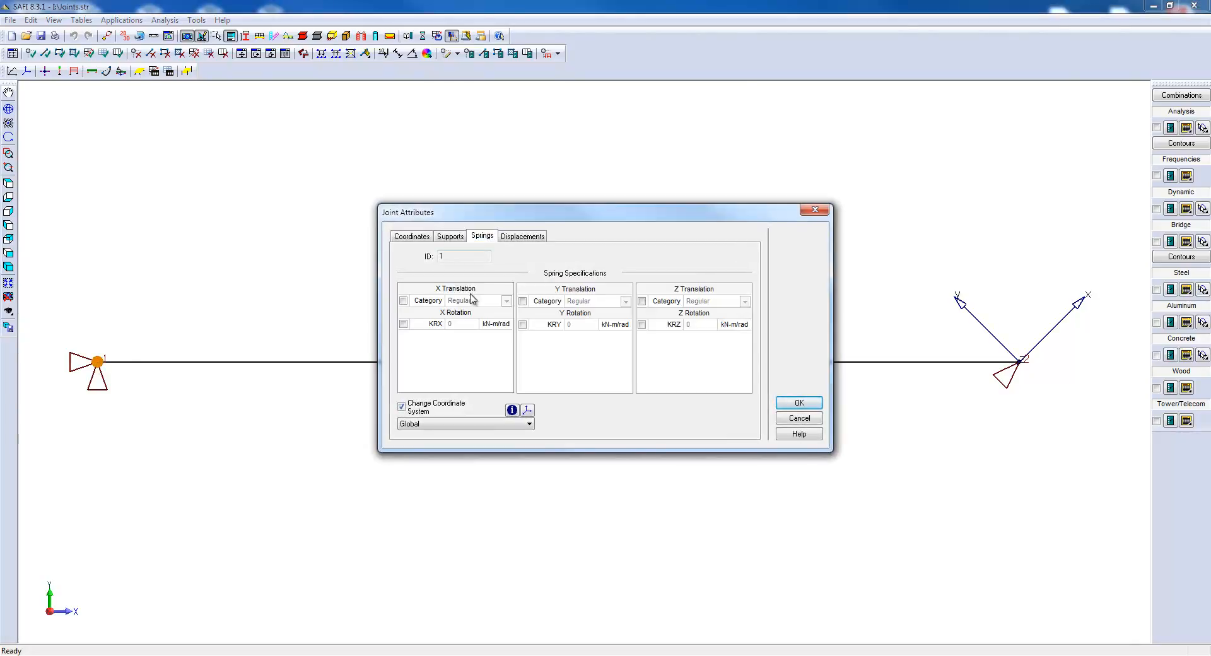
left_click(451, 237)
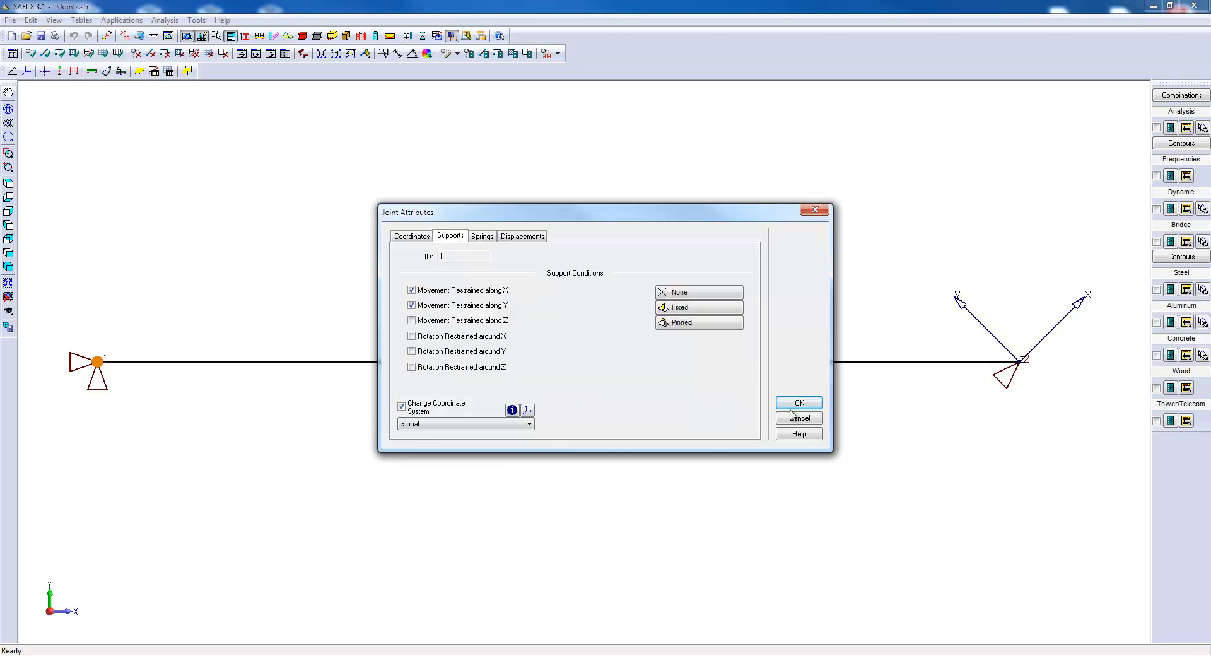
left_click(818, 405)
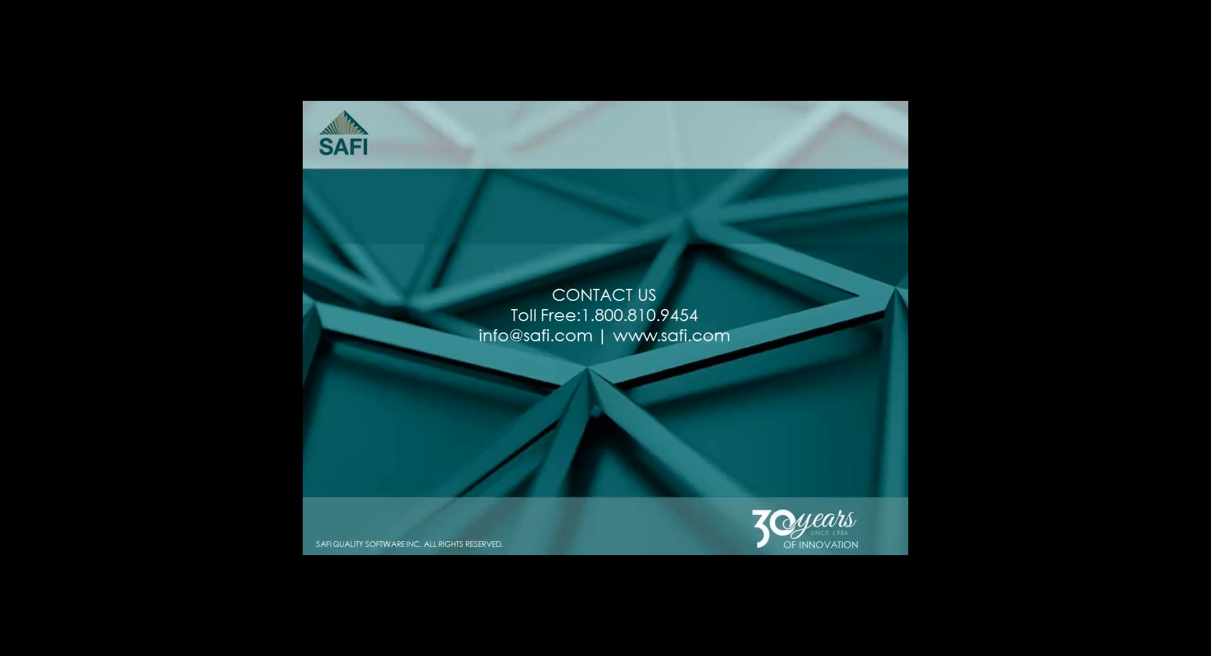